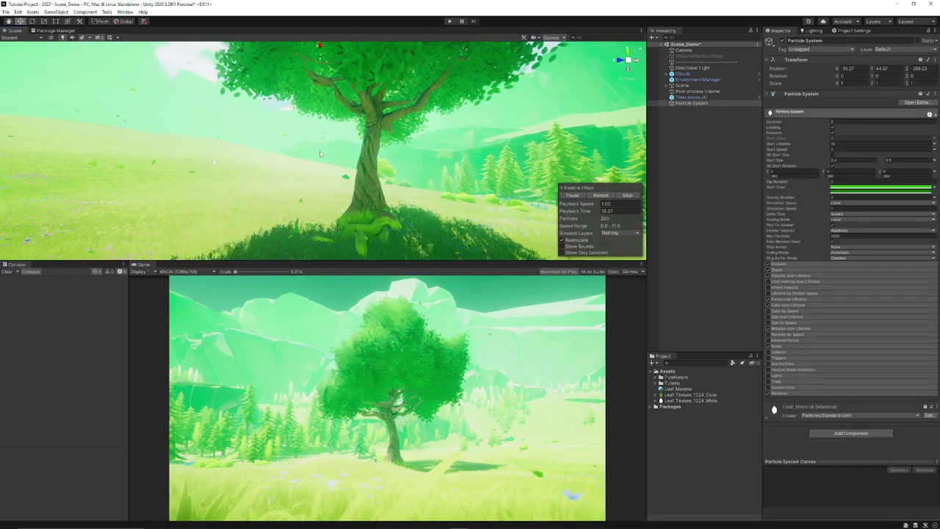
- Scroll the SpeedTutor Patreon page past the About section to the Recent posts list
scroll(320, 153, "down", 2)
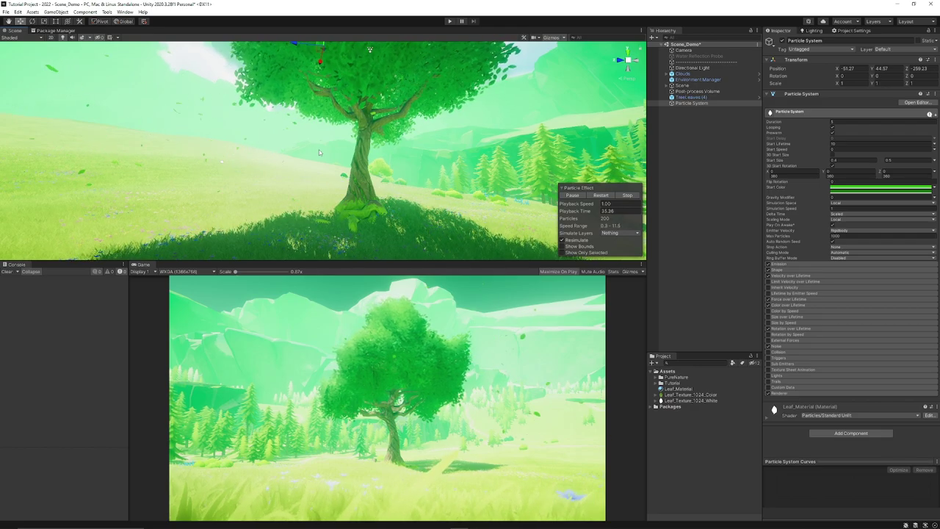
scroll(306, 140, "down", 5)
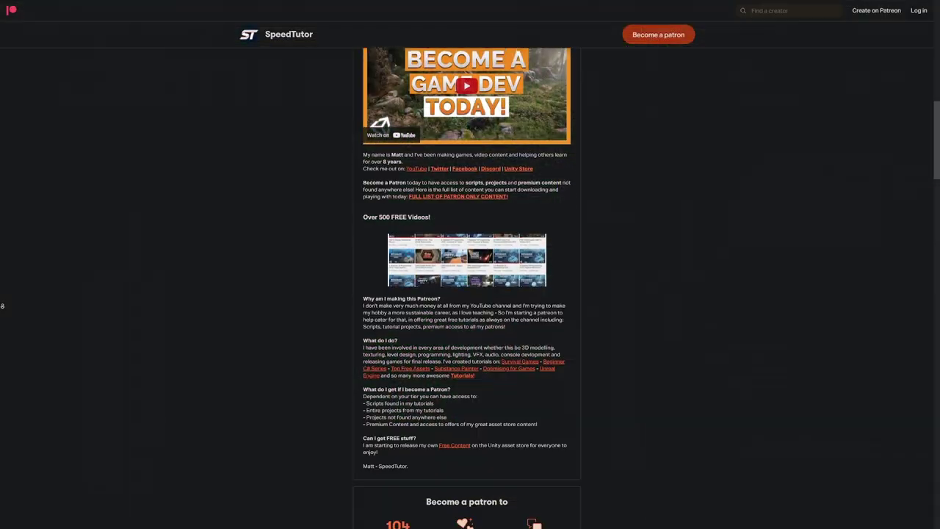
scroll(2, 306, "down", 5)
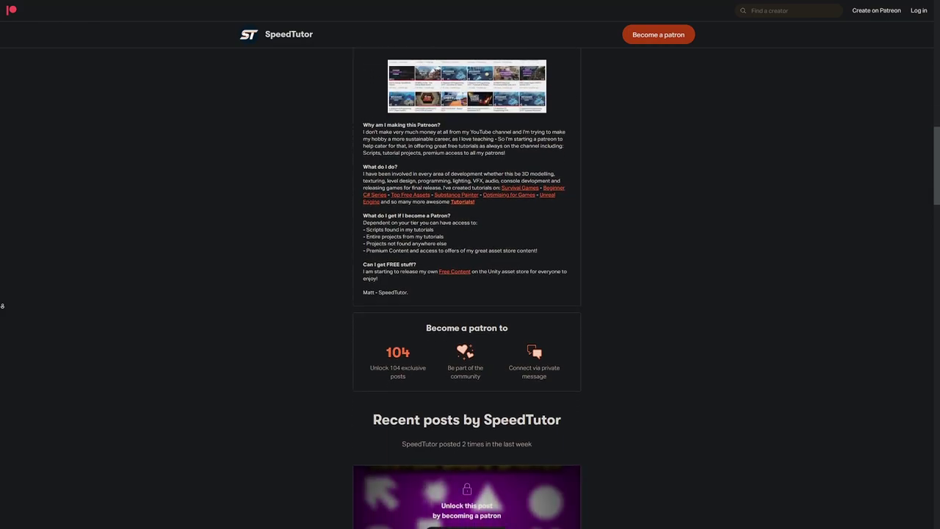
scroll(2, 306, "down", 5)
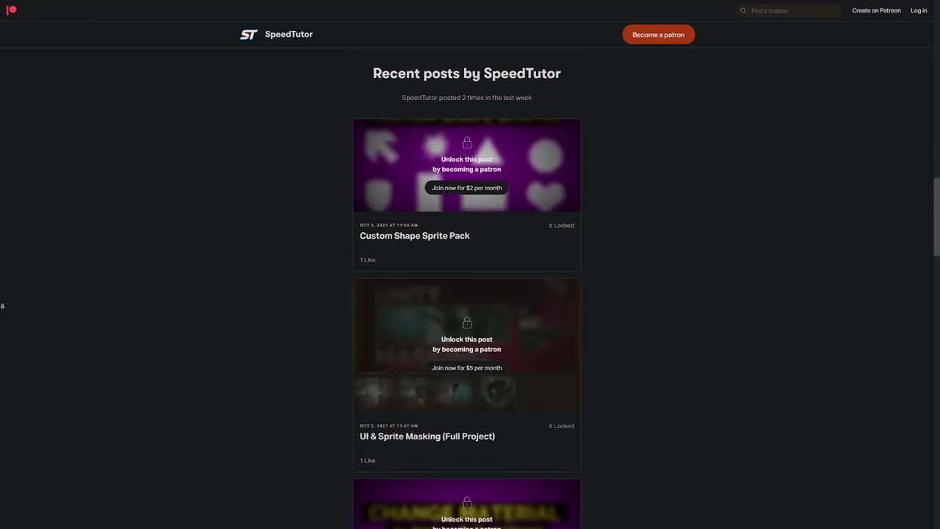
scroll(2, 305, "down", 5)
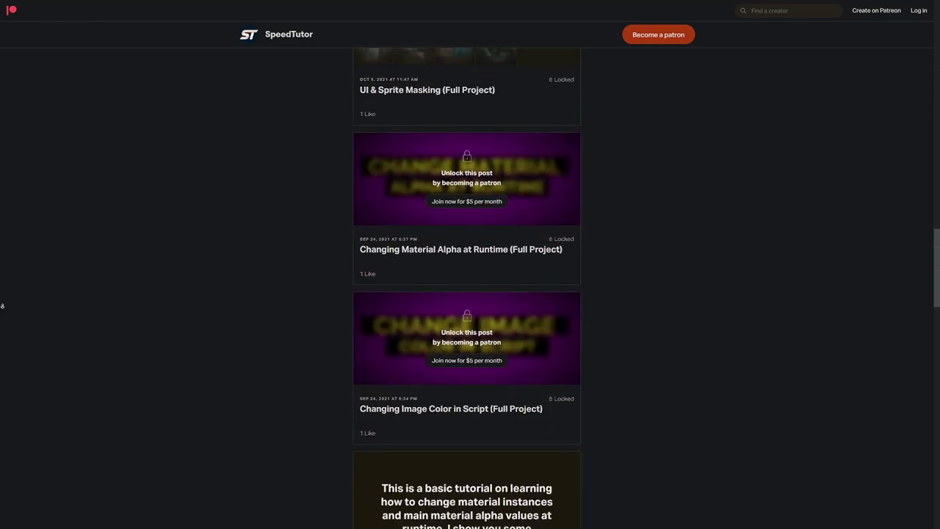
scroll(2, 305, "down", 4)
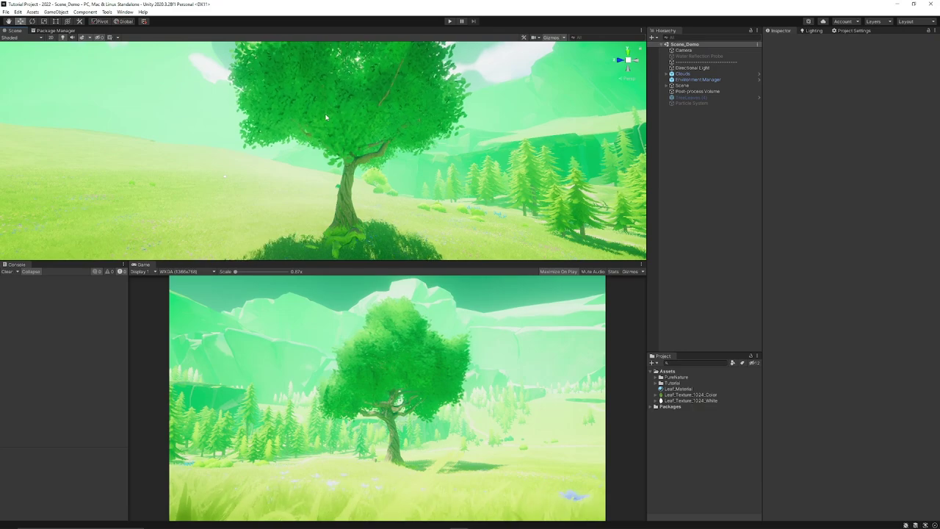
- Create an Effects > Particle System from the Hierarchy and name it FallingLeaves
right_click(692, 141)
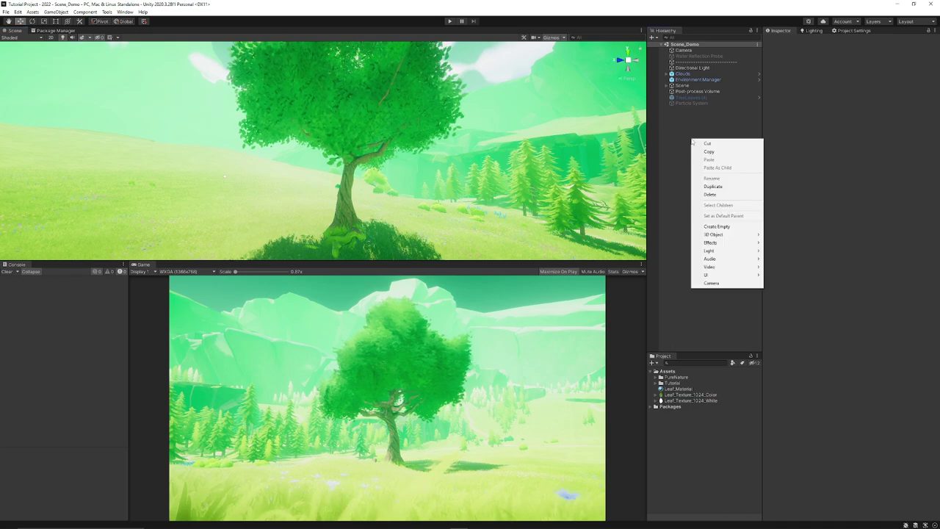
mouse_move(727, 242)
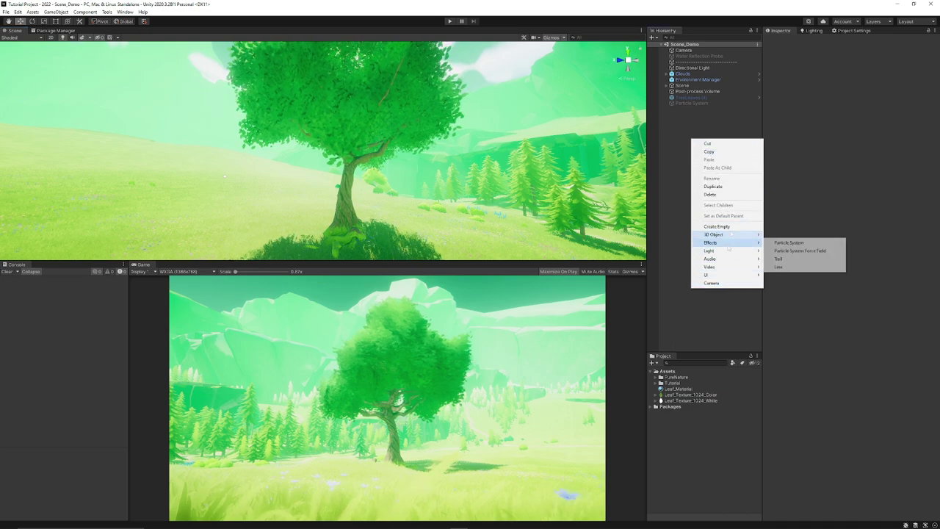
left_click(791, 243)
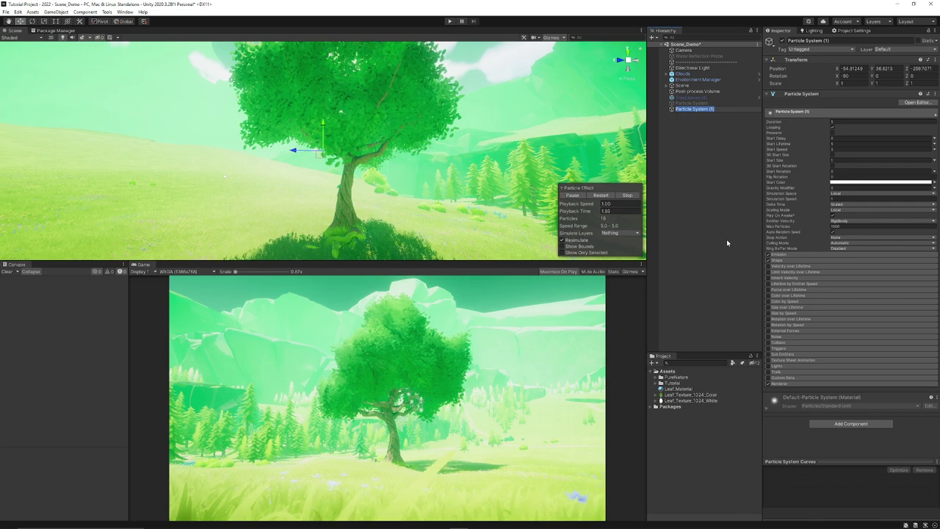
type("Falling")
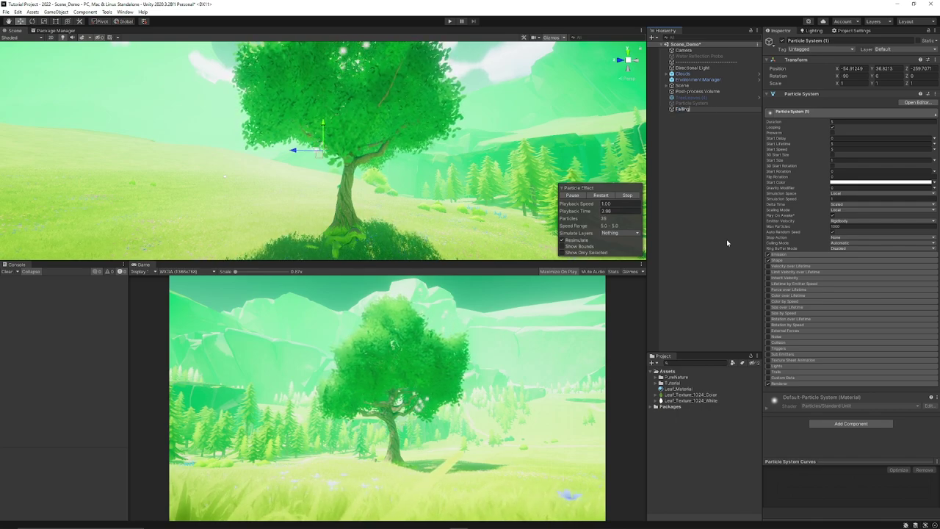
type("Leaves")
key("Return")
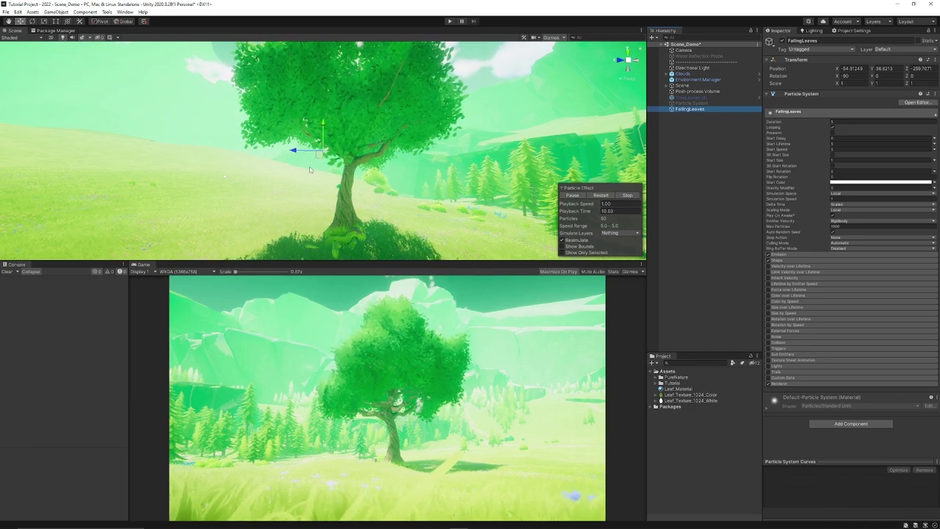
- Move FallingLeaves up into the tree canopy with its rotation reset to zero
left_click_drag(310, 170, 96, 155, "alt")
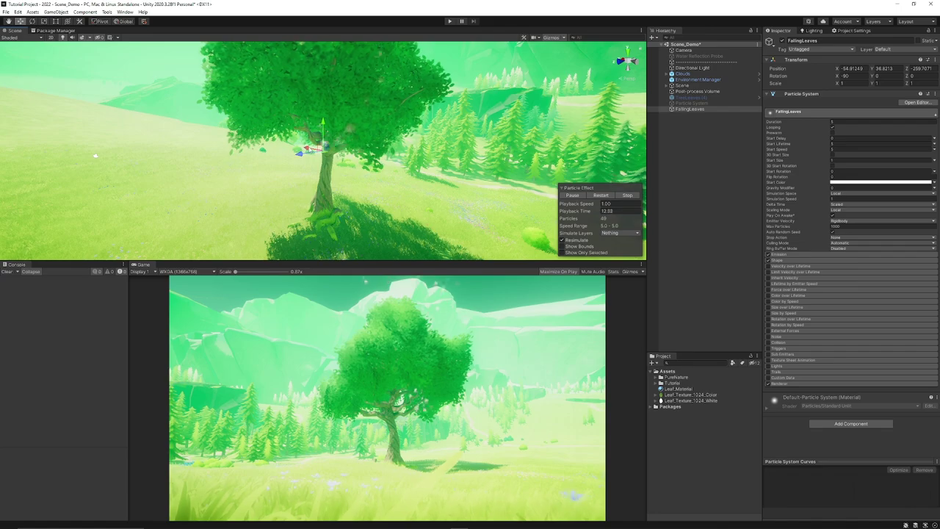
left_click_drag(307, 151, 389, 164)
left_click_drag(463, 172, 441, 171, "alt")
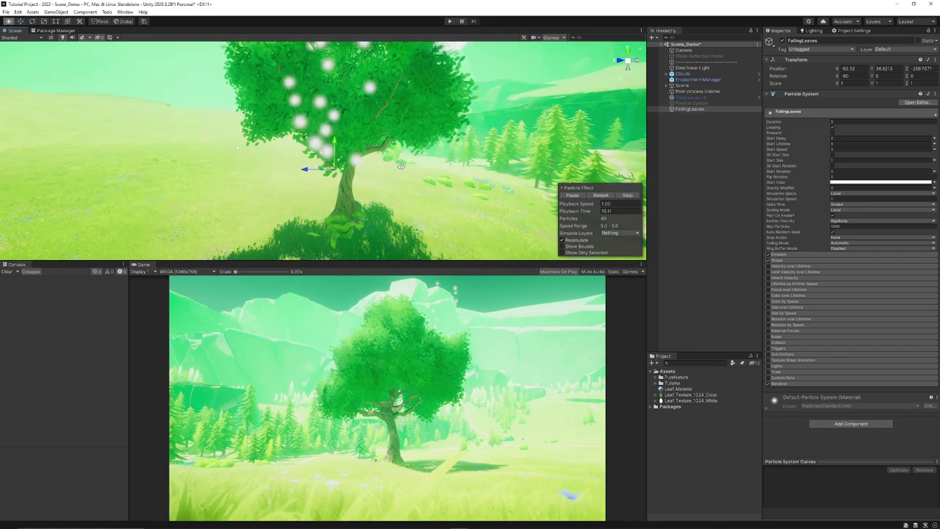
right_click(772, 62)
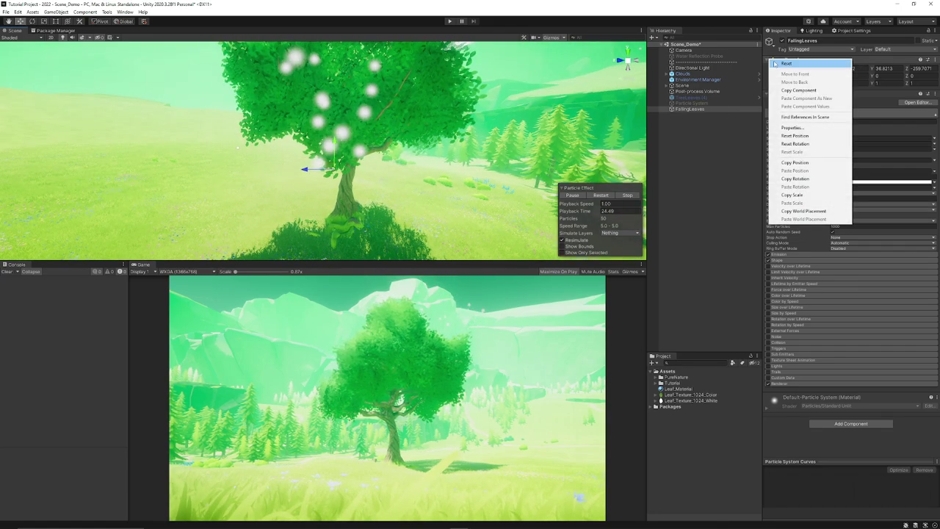
key("Escape")
left_click_drag(411, 154, 463, 149, "alt")
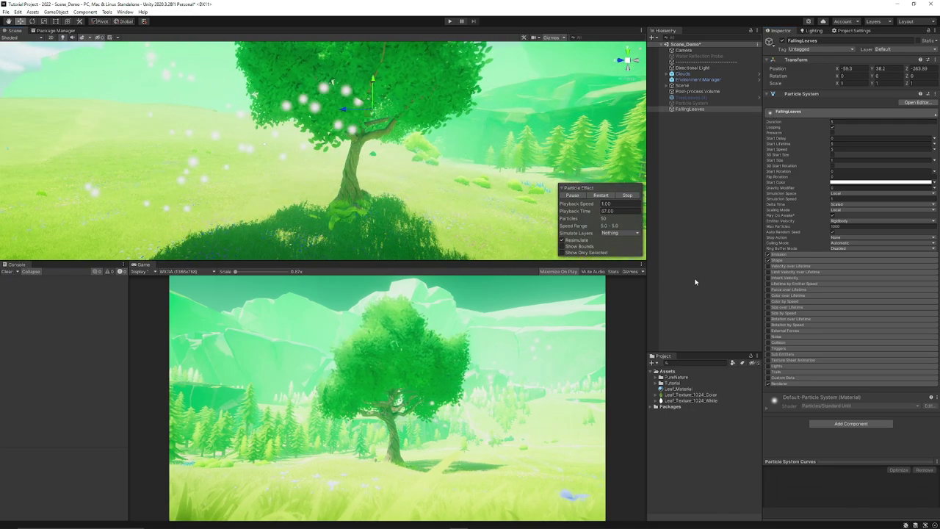
- Create Leaf_Material using the Particles Standard Unlit shader in Fade rendering mode
right_click(687, 459)
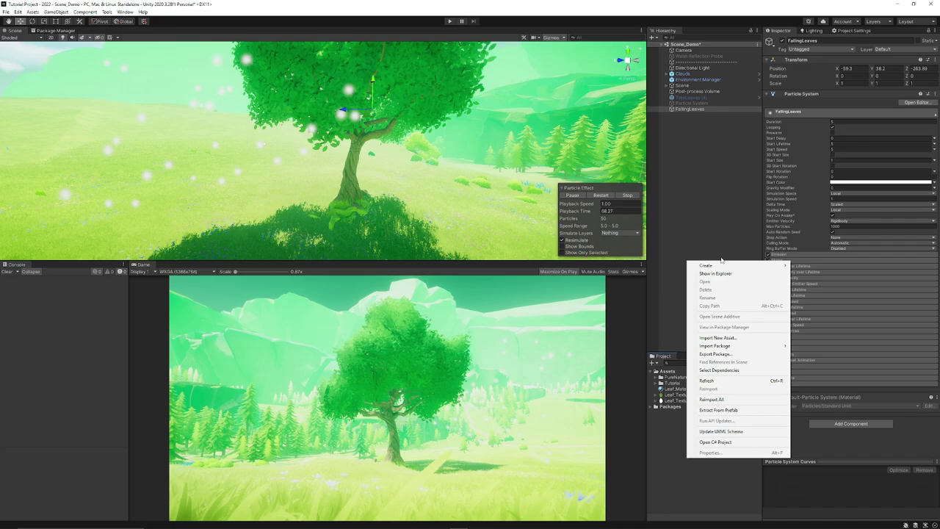
mouse_move(723, 266)
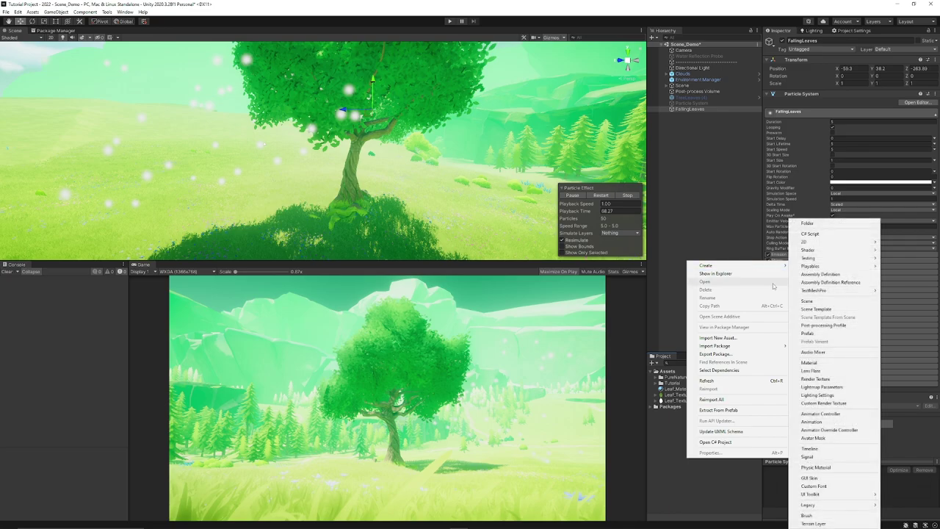
left_click(679, 390)
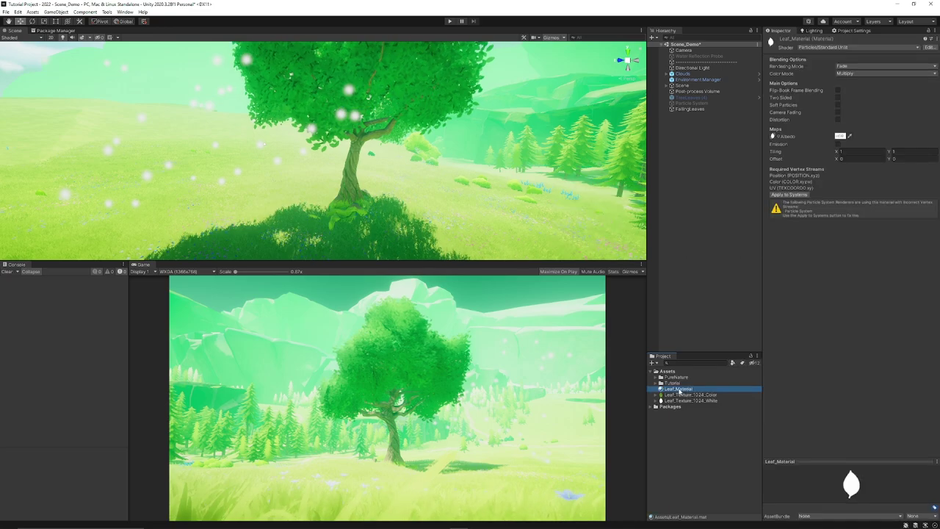
left_click(856, 47)
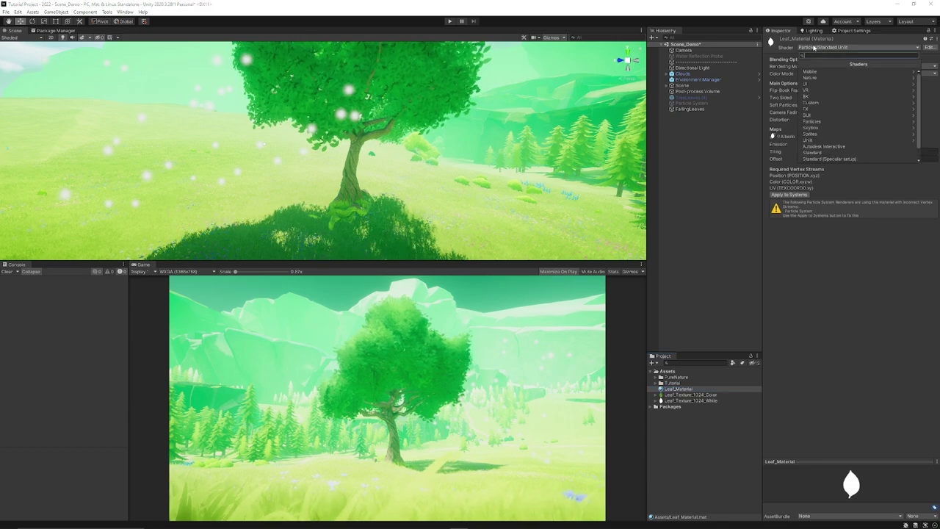
left_click(826, 124)
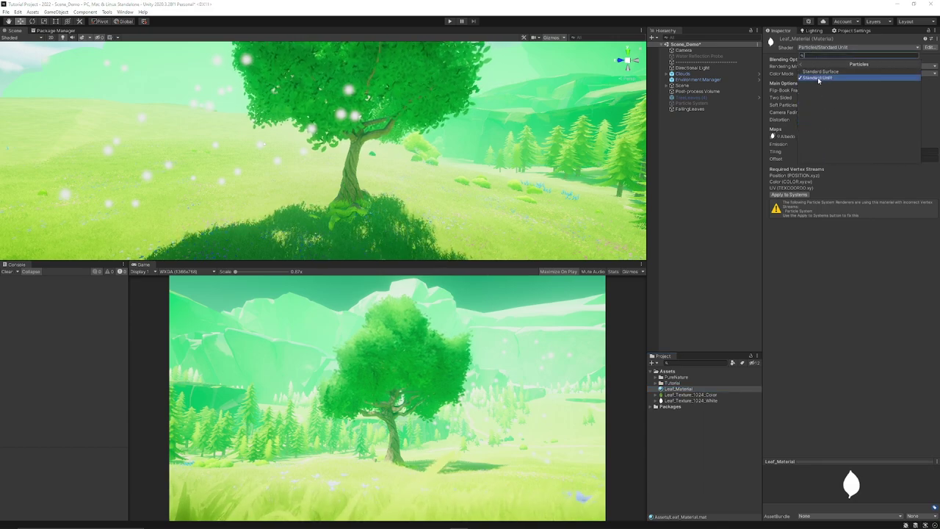
left_click(819, 79)
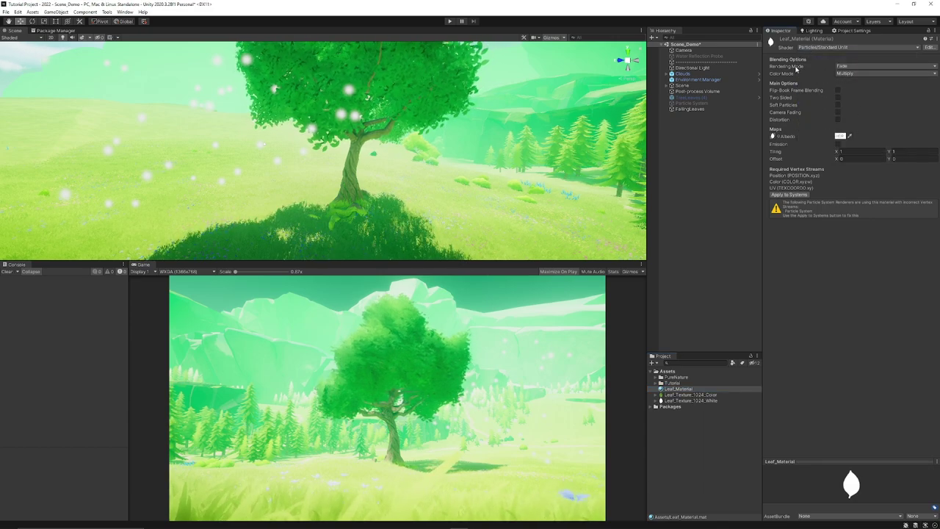
left_click(849, 68)
left_click(855, 263)
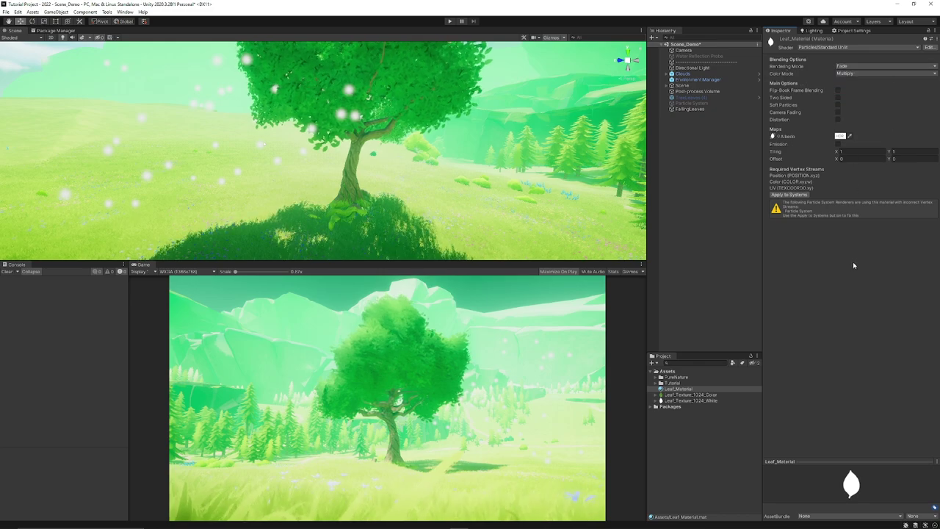
- Compare the Leaf_Texture_1024_Color and Leaf_Texture_1024_White textures in an enlarged preview
left_click(707, 395)
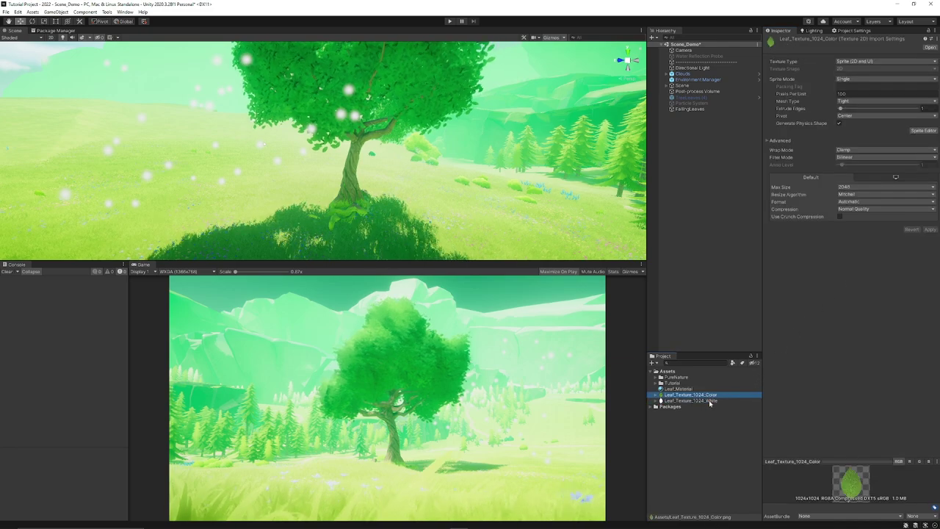
left_click(710, 401)
left_click(713, 395)
left_click(712, 401)
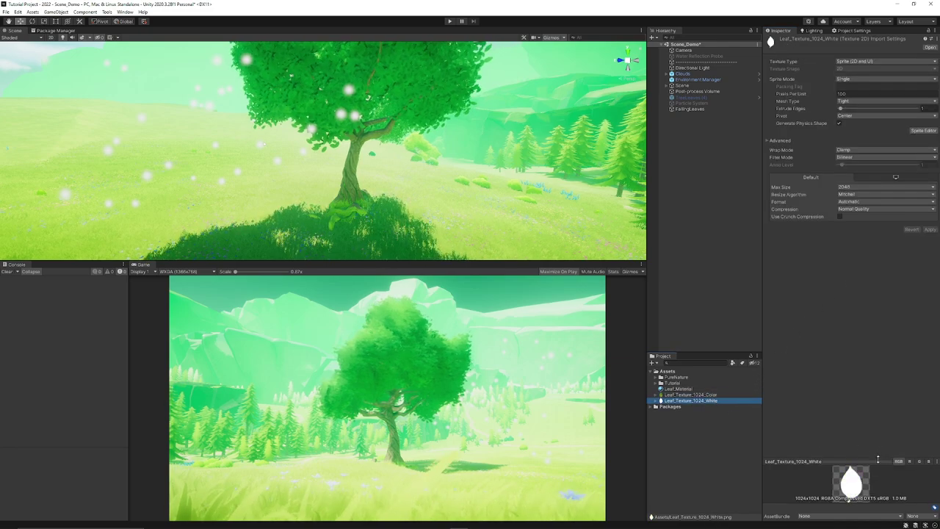
left_click_drag(878, 459, 856, 307)
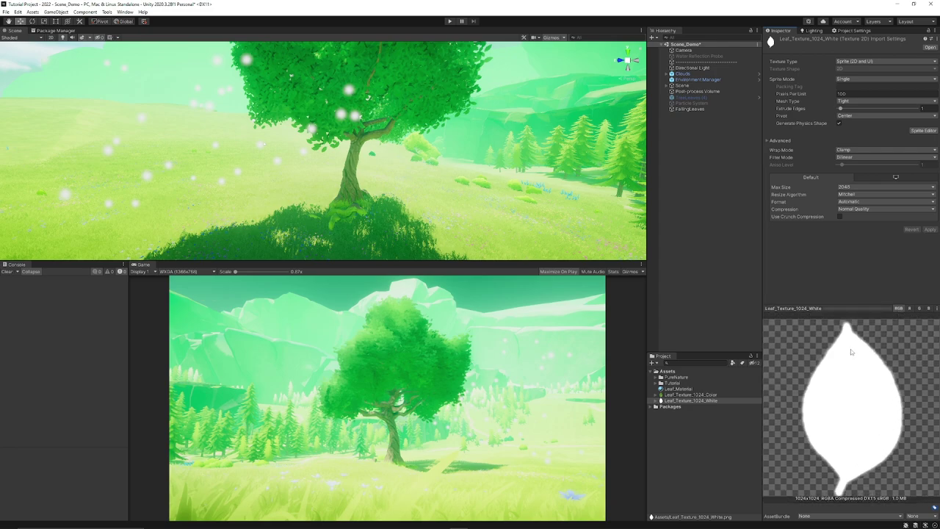
left_click(715, 396)
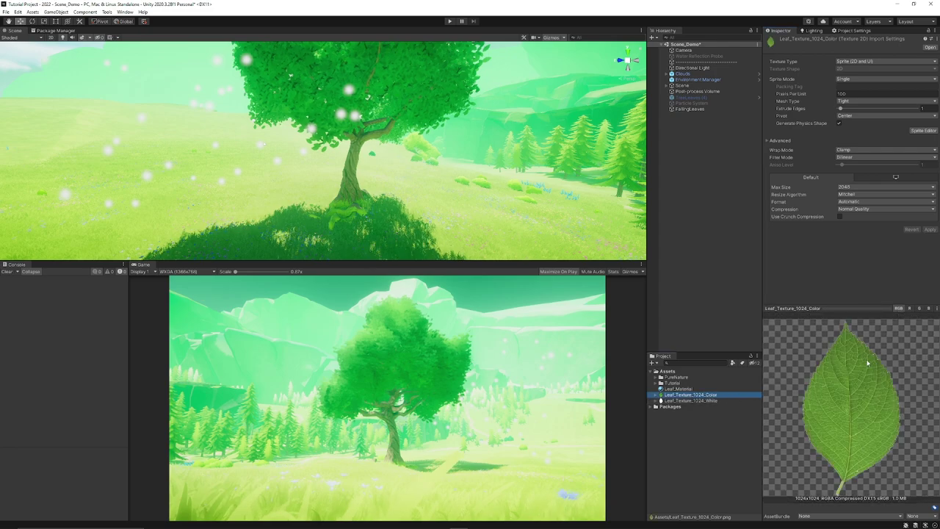
left_click(704, 401)
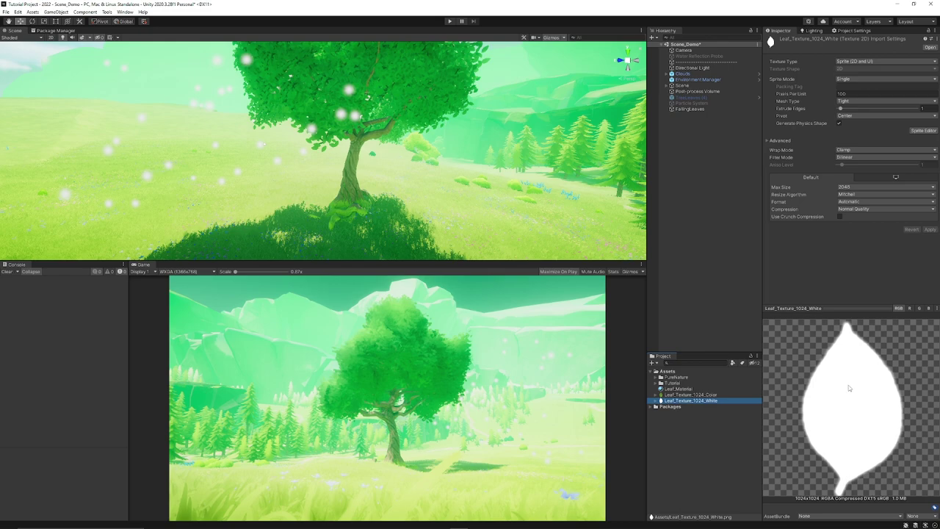
left_click(709, 396)
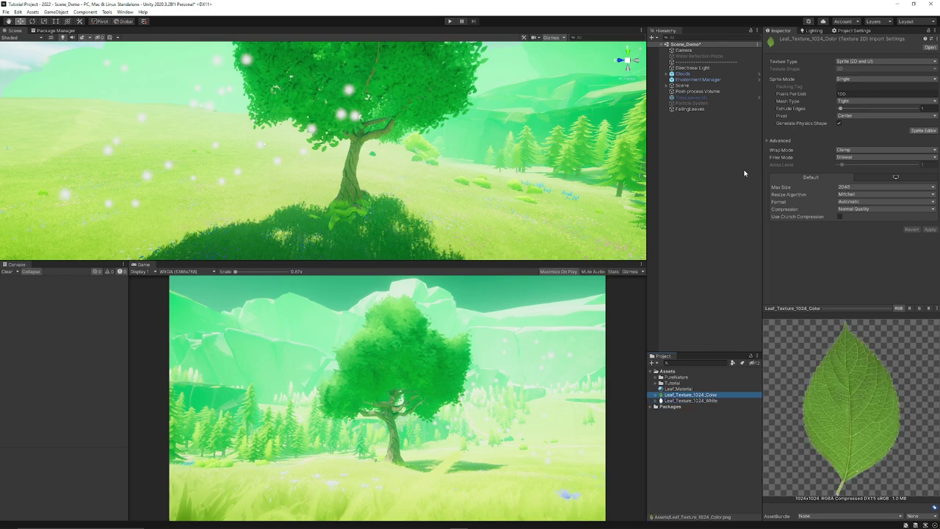
- Assign Leaf_Material to the Material field of FallingLeaves' Renderer module
left_click(688, 388)
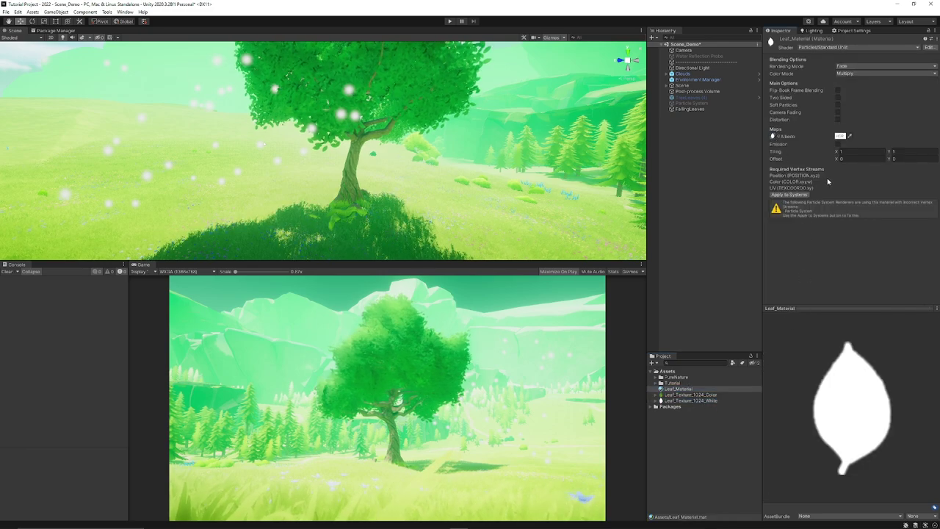
left_click(694, 109)
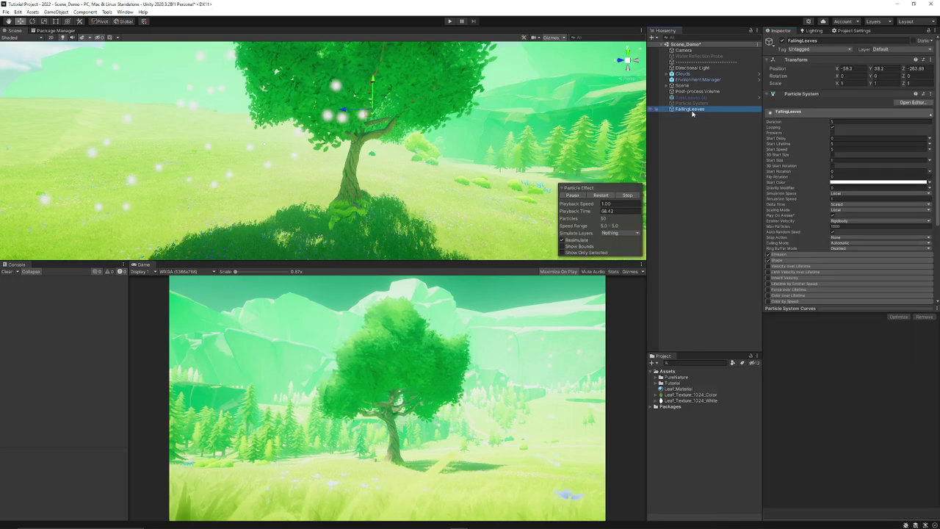
scroll(798, 243, "down", 5)
left_click(779, 255)
scroll(778, 220, "down", 3)
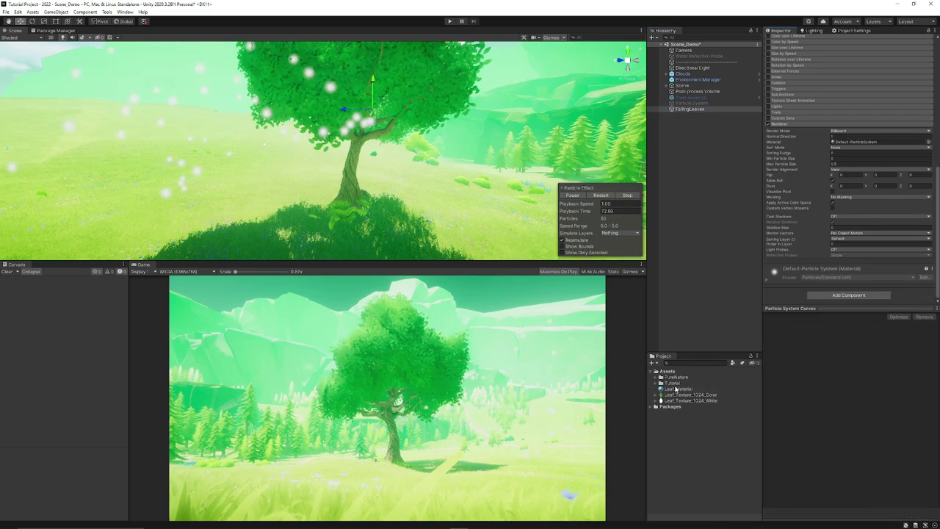
left_click_drag(677, 388, 851, 149)
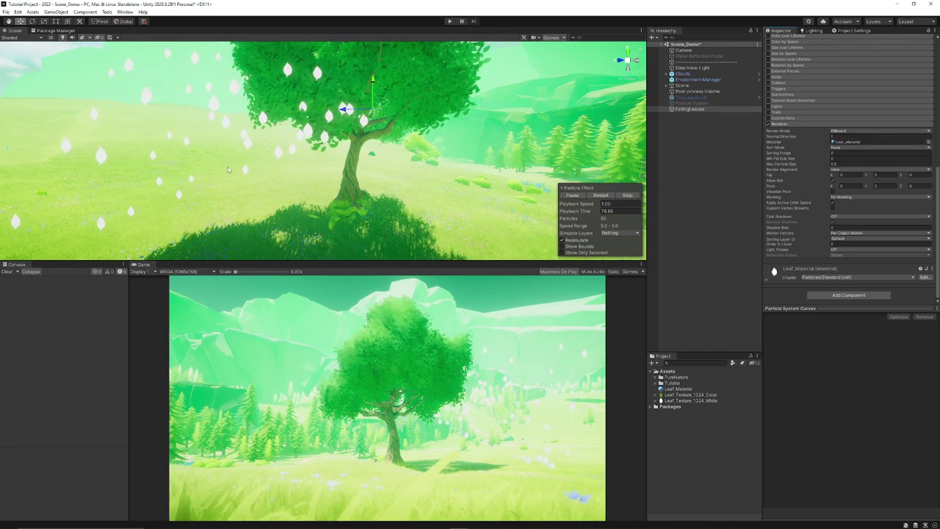
- Enable Prewarm in the FallingLeaves main Particle System module
scroll(839, 176, "up", 10)
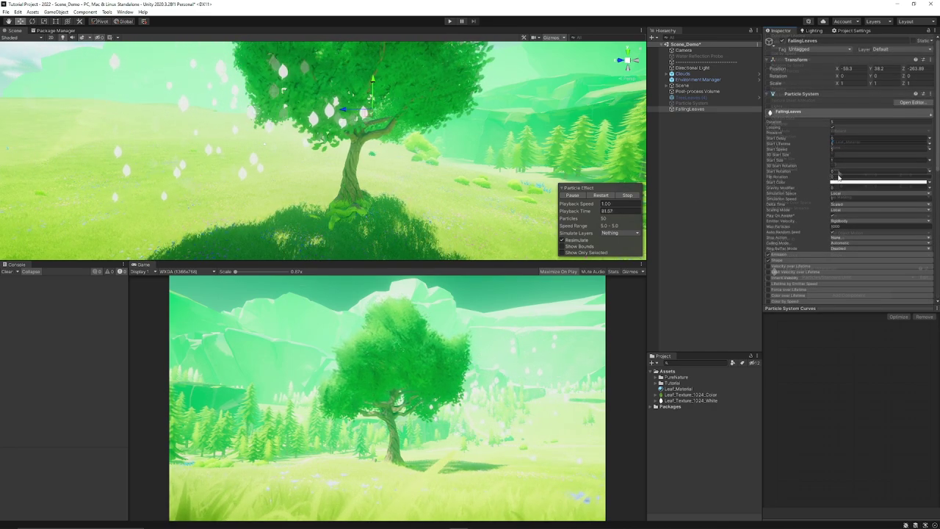
left_click(832, 132)
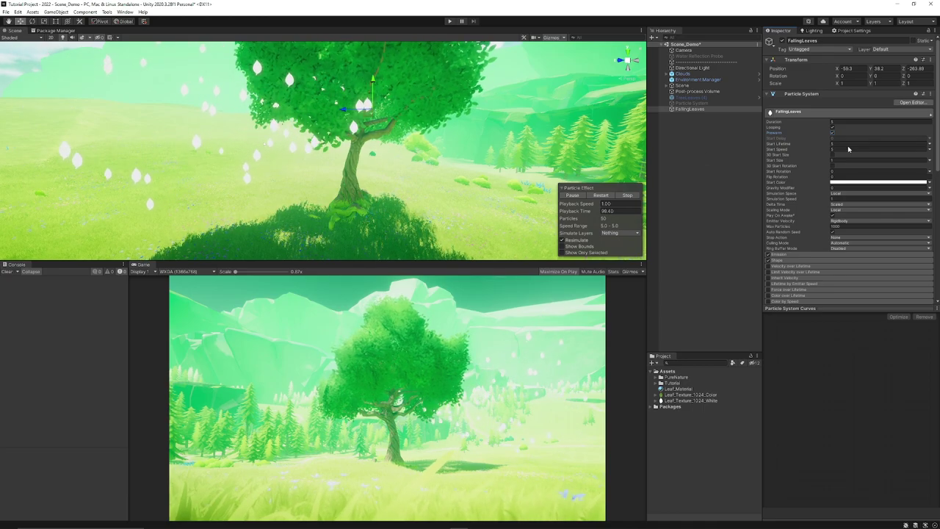
scroll(249, 166, "down", 2)
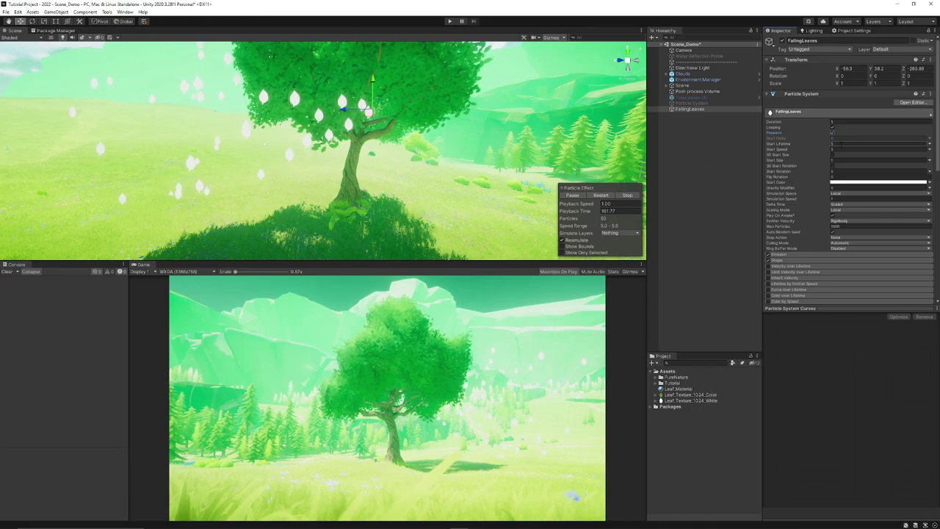
scroll(249, 166, "down", 2)
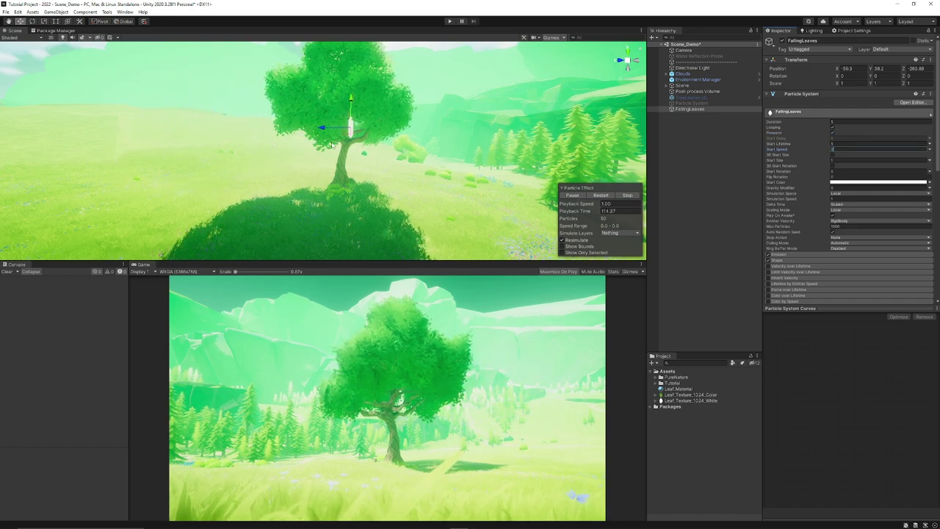
- Make start speed random between 0.4 and 0.5, and 3D start rotation random 0–360
scroll(341, 148, "up", 2)
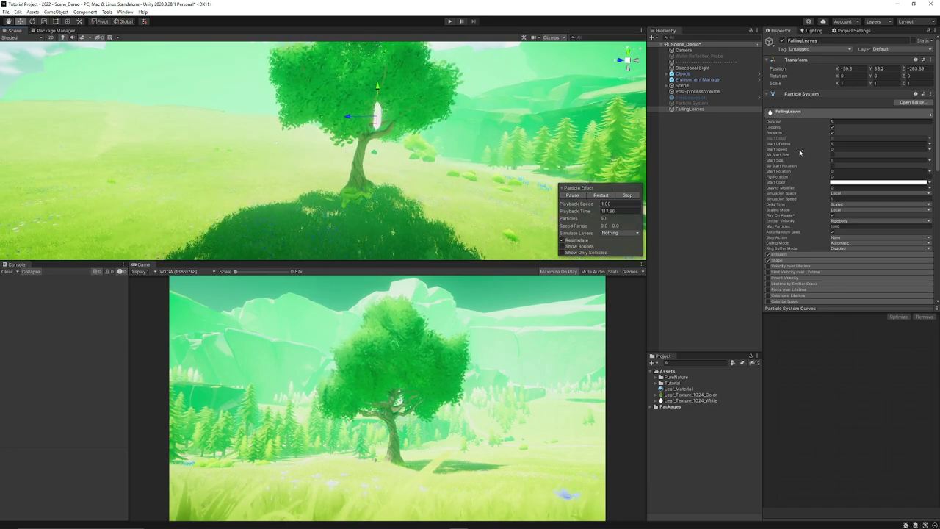
left_click(931, 149)
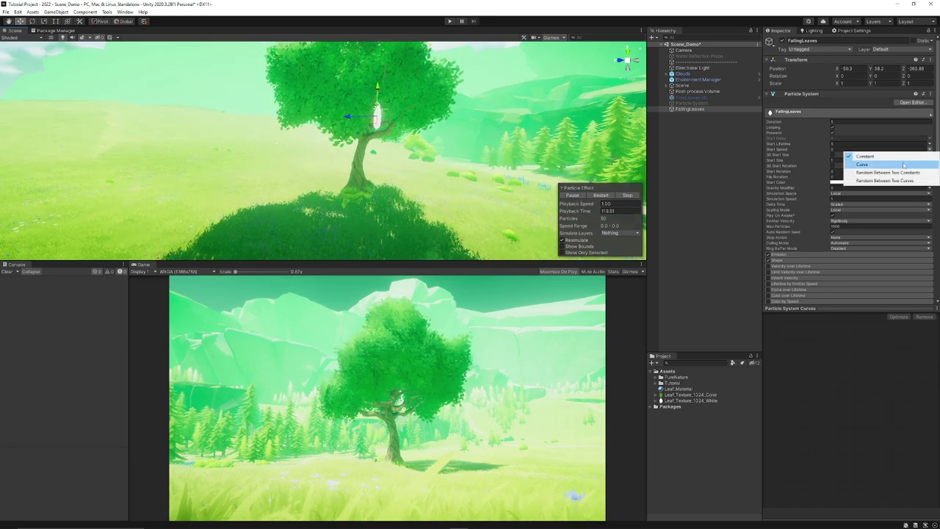
left_click(896, 175)
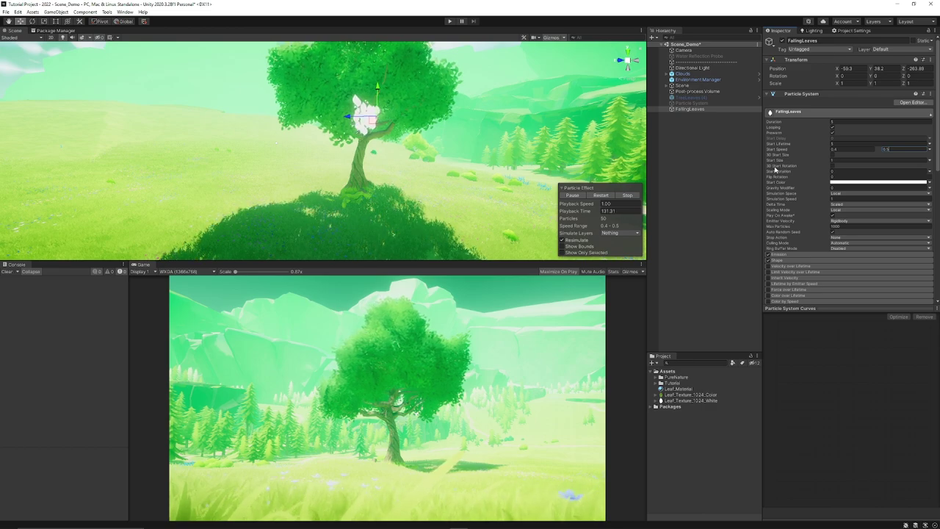
left_click(929, 171)
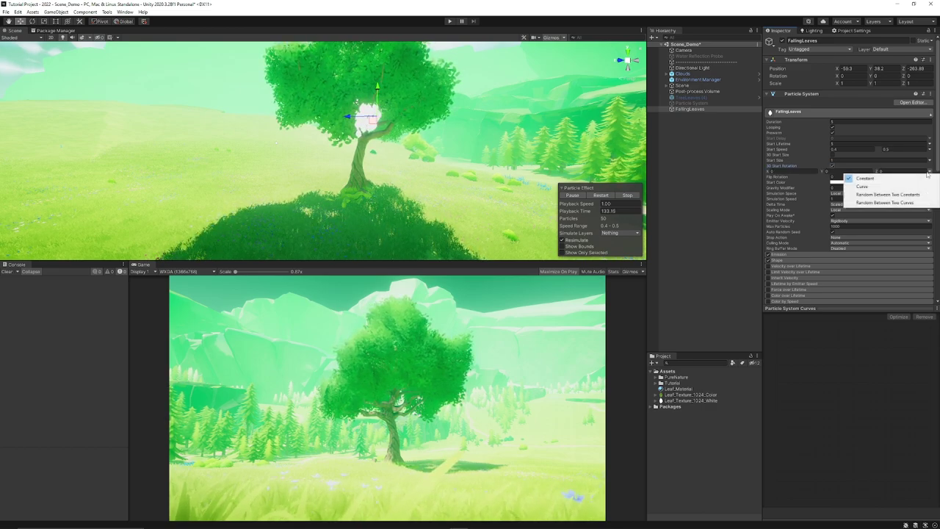
left_click(913, 195)
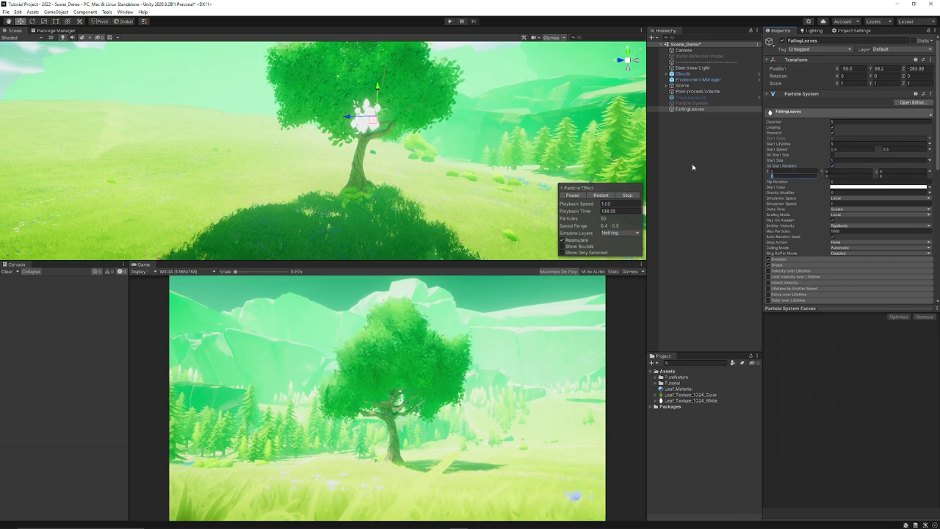
type("360")
key("Tab")
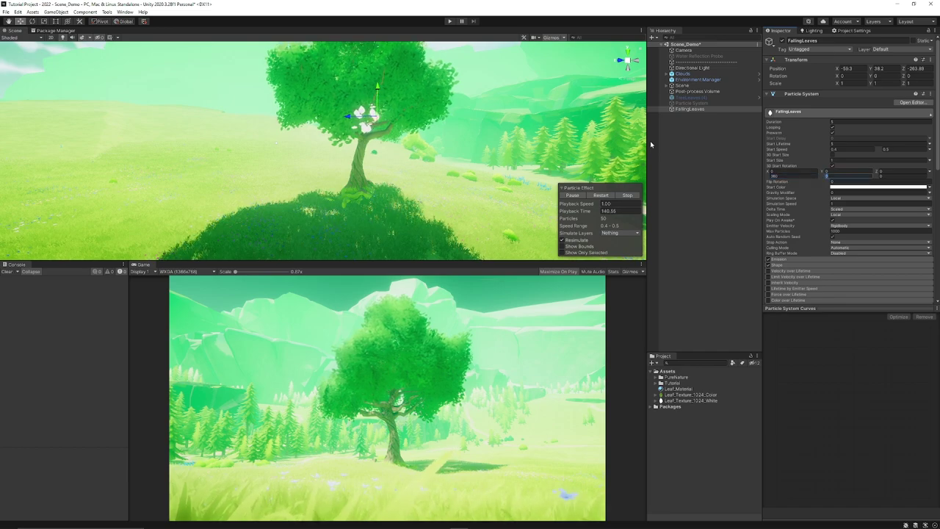
type("360")
key("Tab")
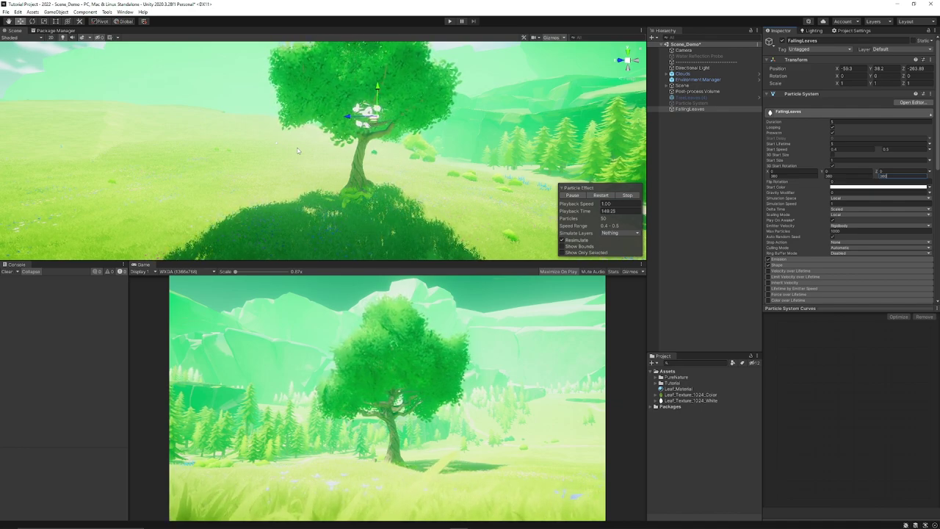
- Set Start Color to random between two greens, the second being hex 349100
left_click(930, 189)
left_click(915, 207)
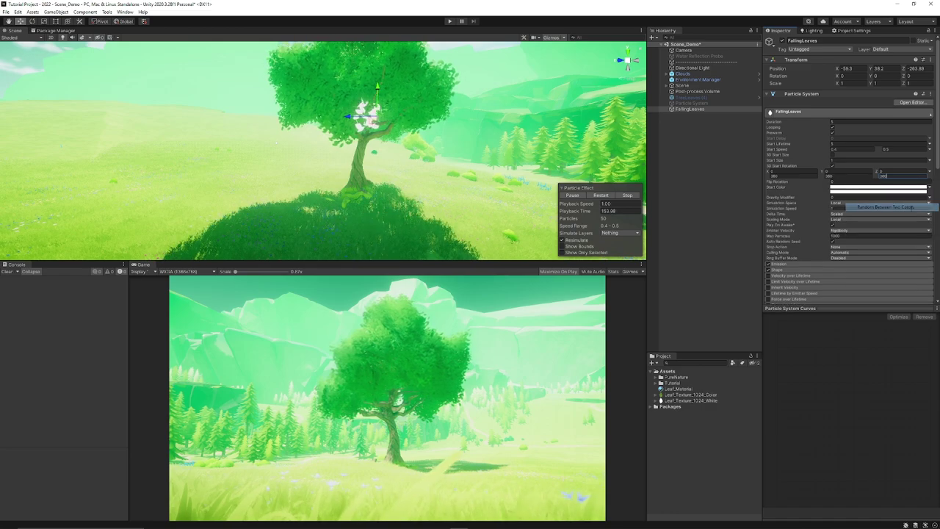
left_click(878, 186)
left_click(864, 253)
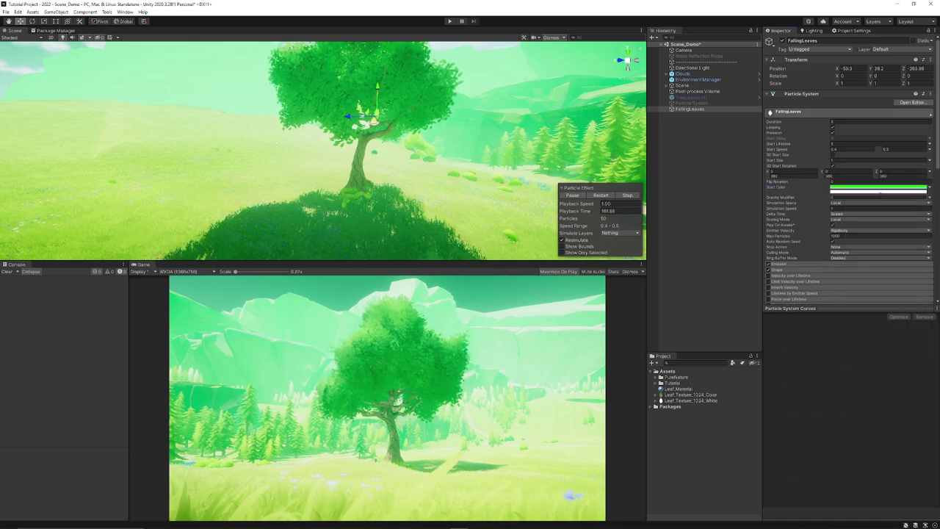
left_click(881, 191)
left_click(876, 229)
left_click(915, 250)
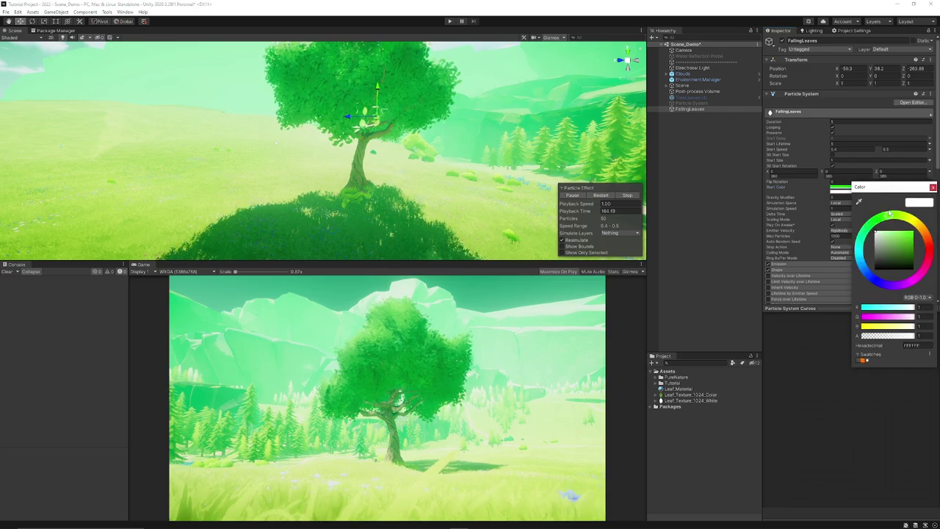
left_click(932, 188)
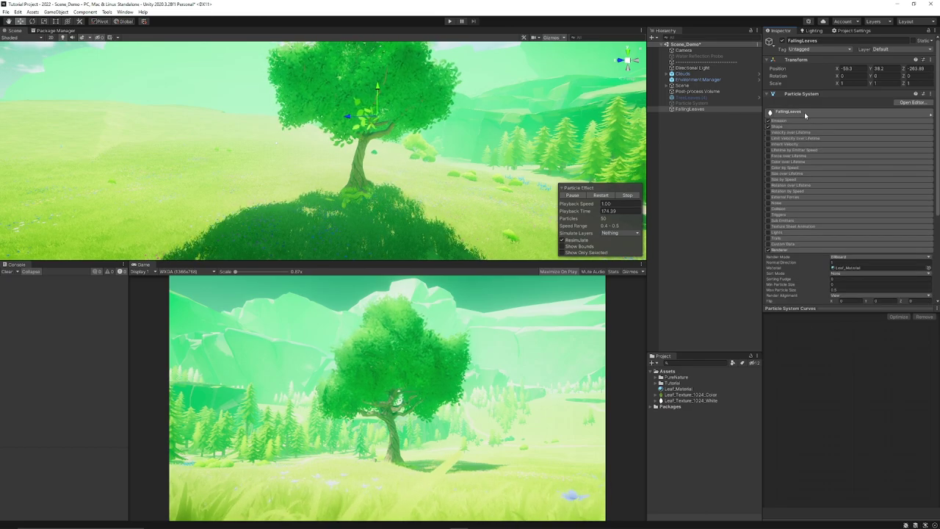
- Enable Velocity over Lifetime with Linear X set to 3 and Linear Y to 2
left_click(791, 122)
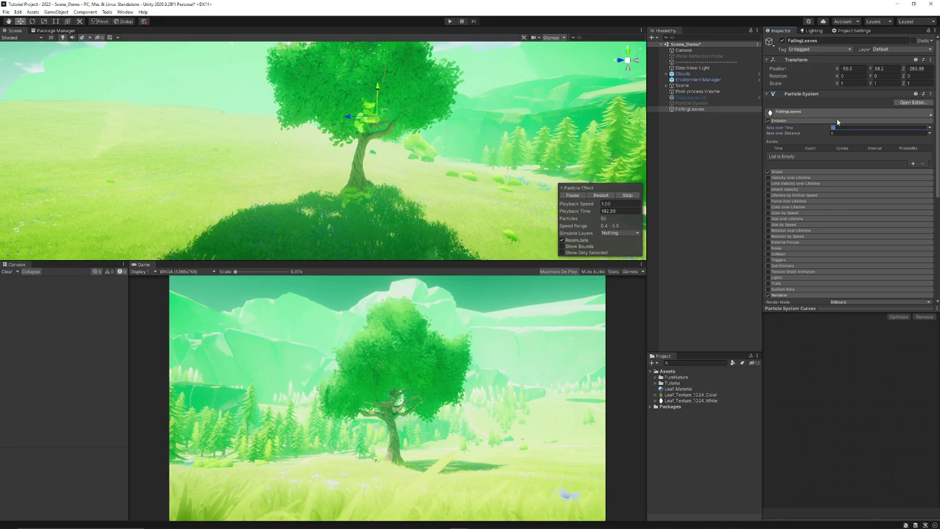
left_click(836, 120)
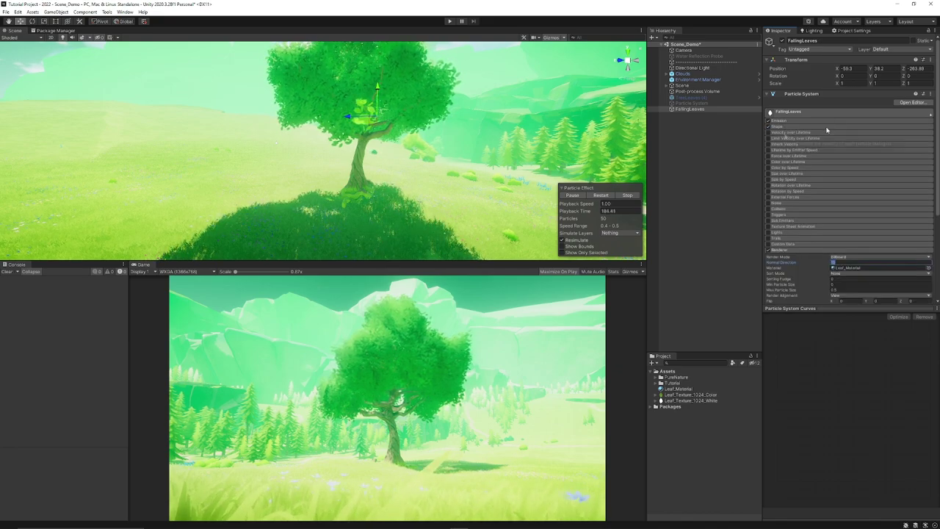
left_click(770, 133)
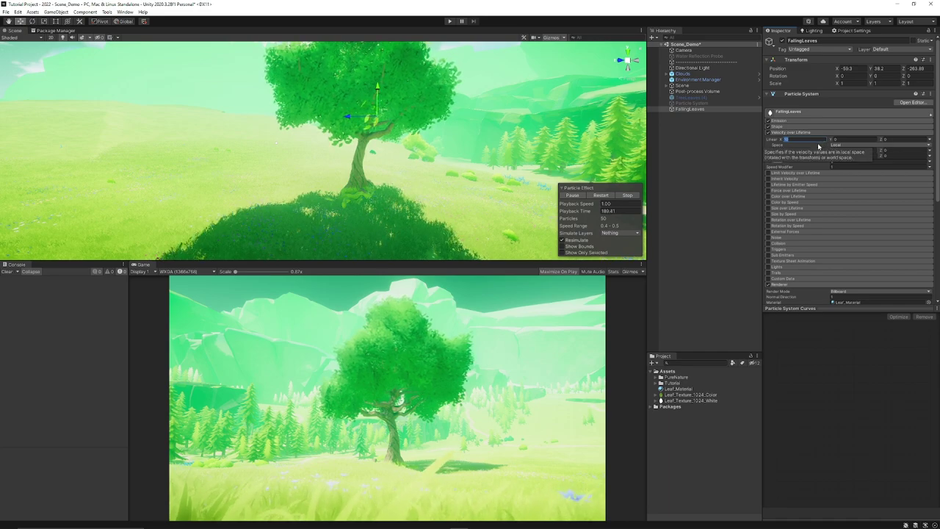
type("3")
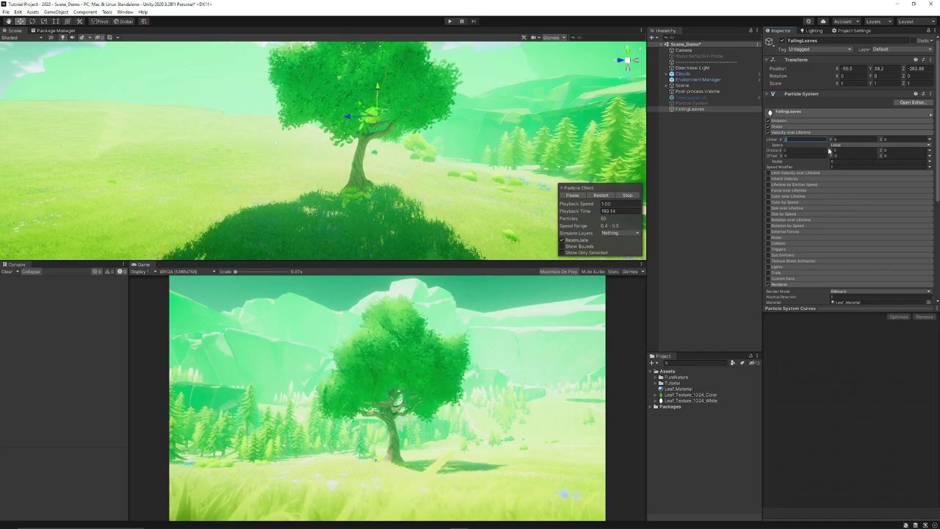
key("Tab")
type("2")
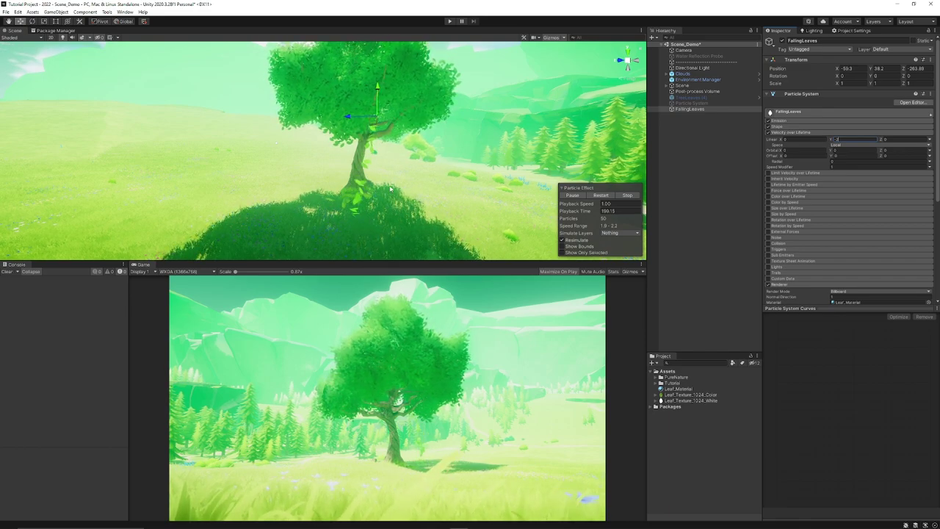
- Change the emitter Shape from Cone to Sphere with radius 0.5
left_click(786, 132)
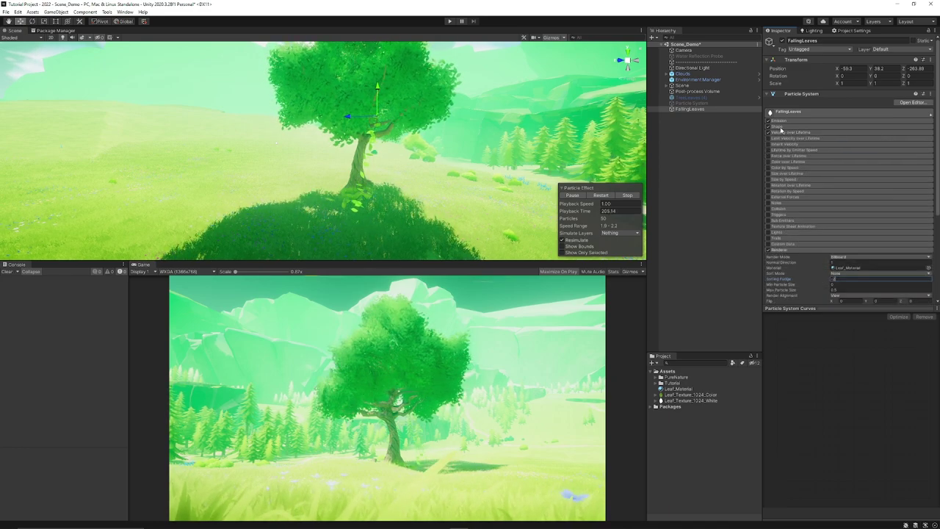
left_click(777, 126)
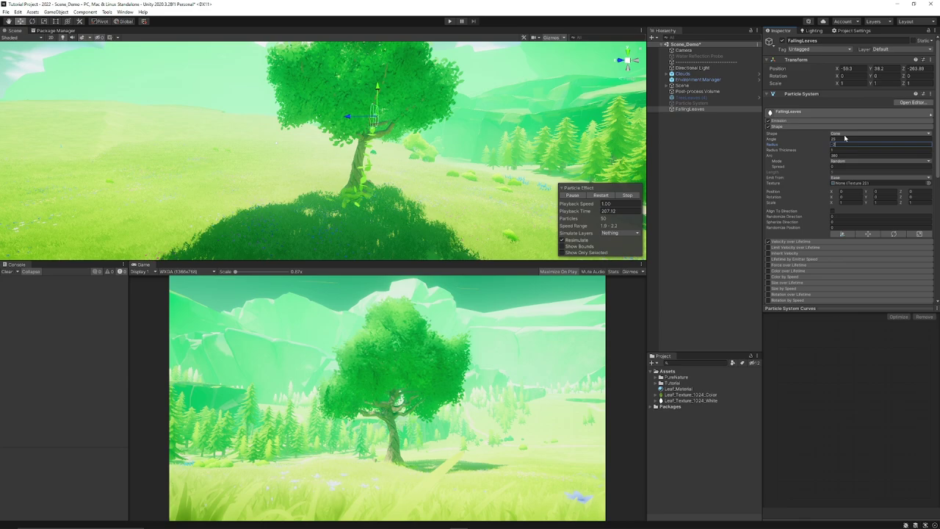
left_click(844, 133)
left_click(850, 140)
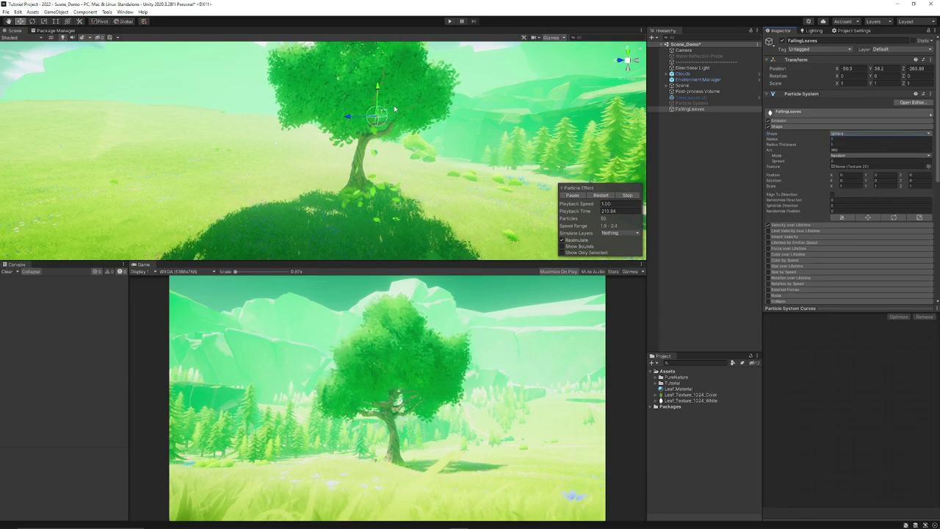
left_click(849, 139)
type("0.5")
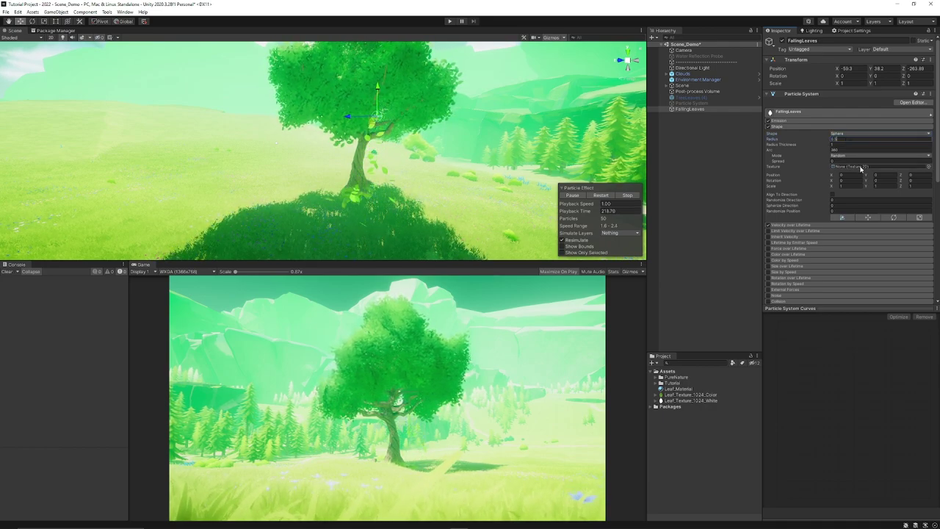
- Scale the sphere emission shape to 25 on X, Y and Z
left_click(842, 185)
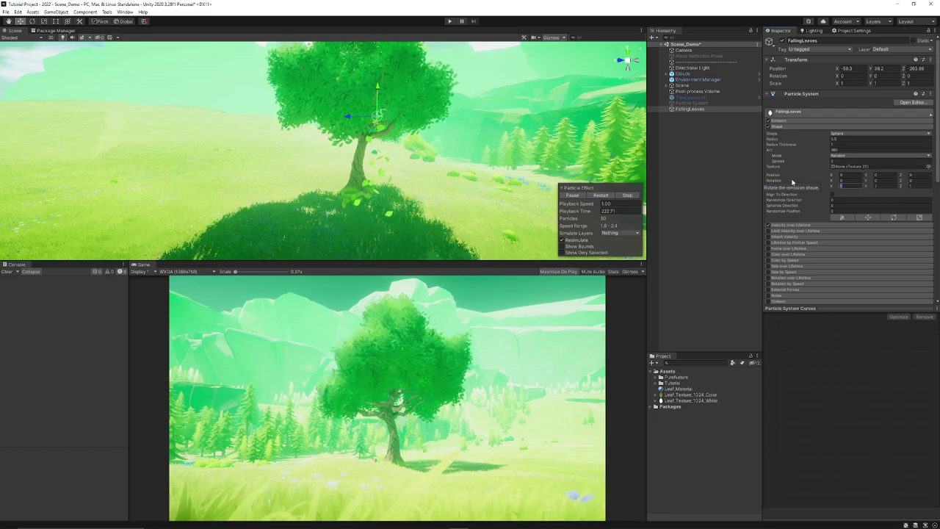
type("25")
key("Tab")
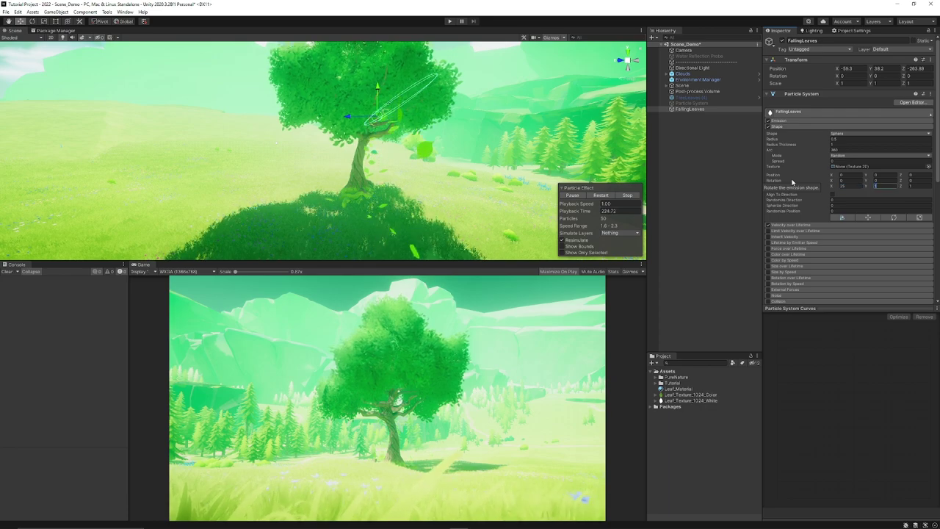
type("25")
key("Tab")
type("25")
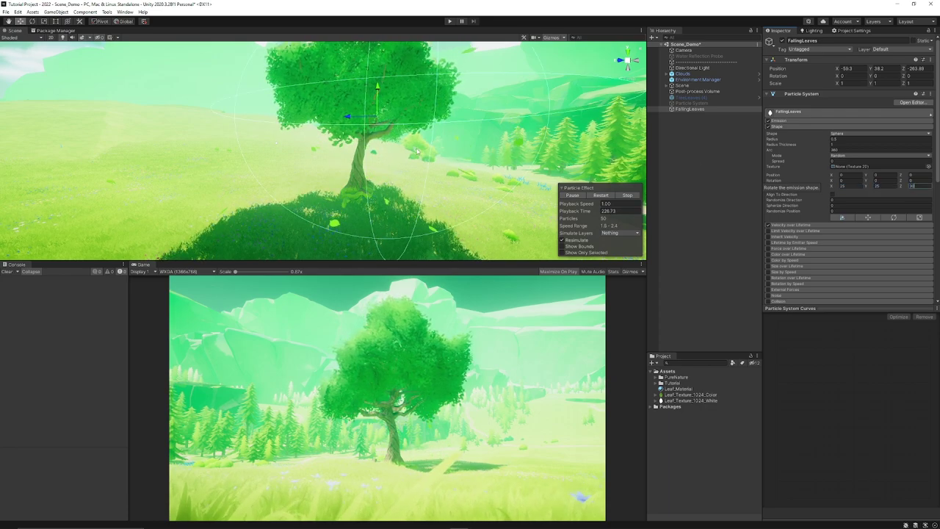
left_click_drag(417, 152, 316, 144, "alt")
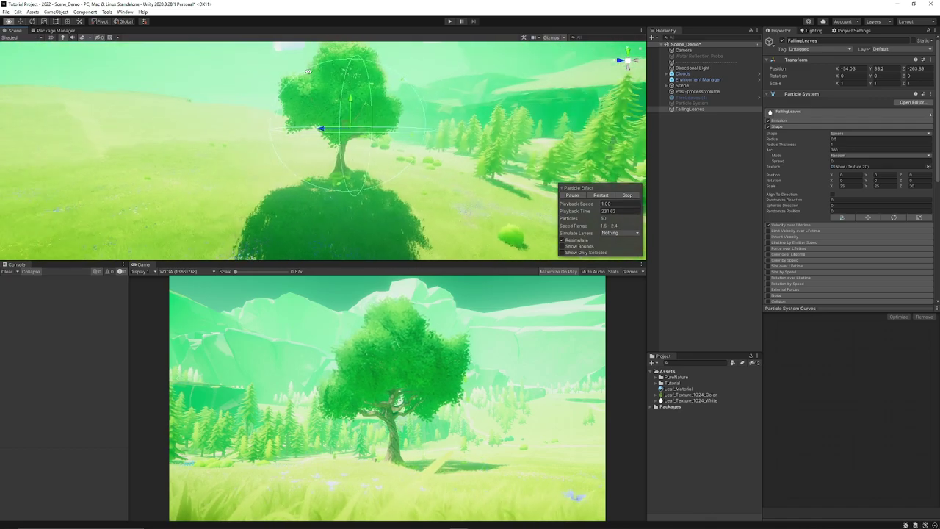
left_click(777, 126)
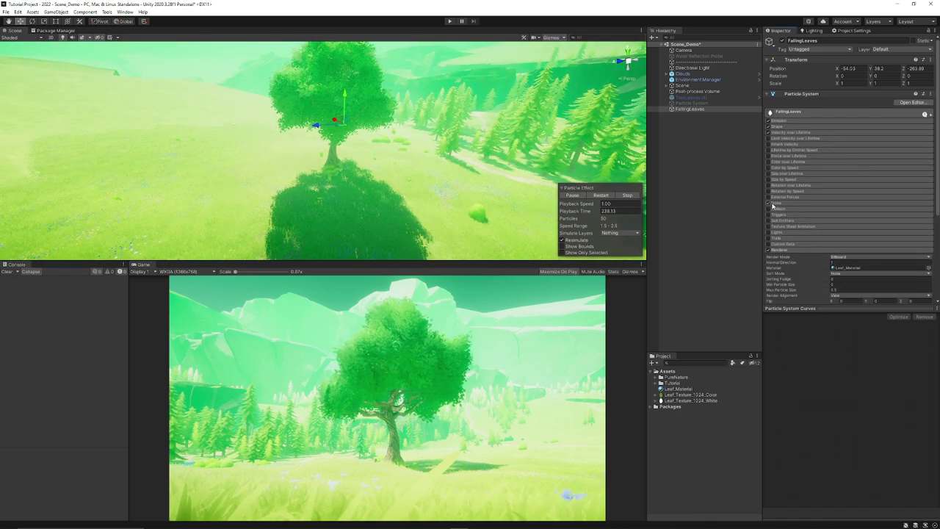
- Enable Noise with frequency 1, and Force over Lifetime with 0.25 on X and 1 on Z
left_click(773, 205)
scroll(453, 168, "up", 2)
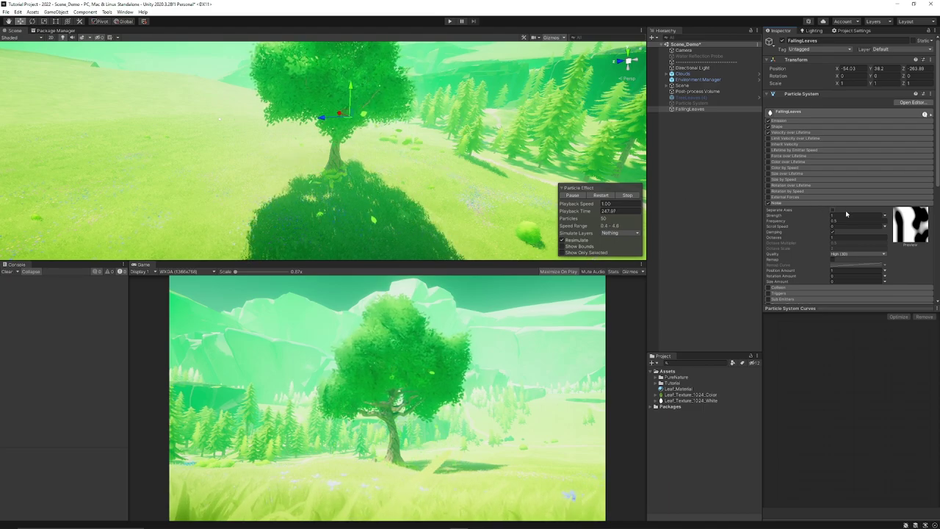
type("1")
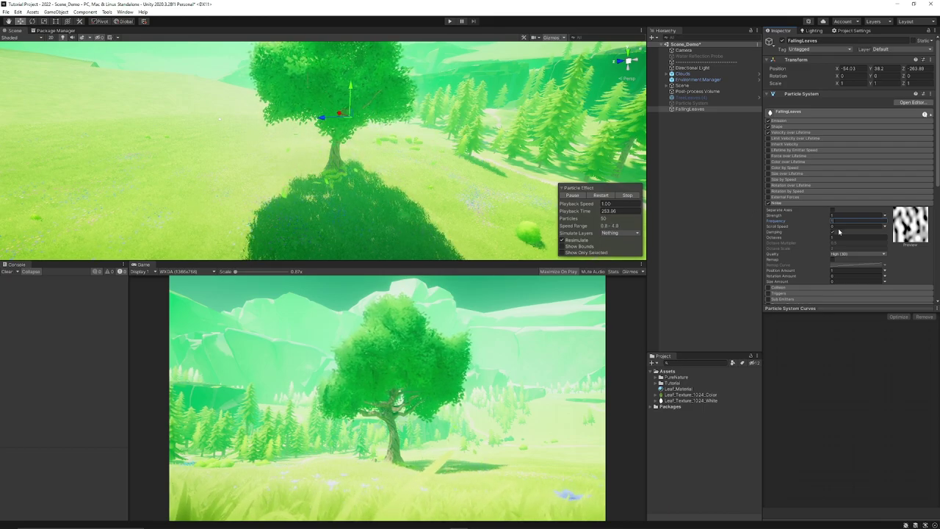
left_click(786, 203)
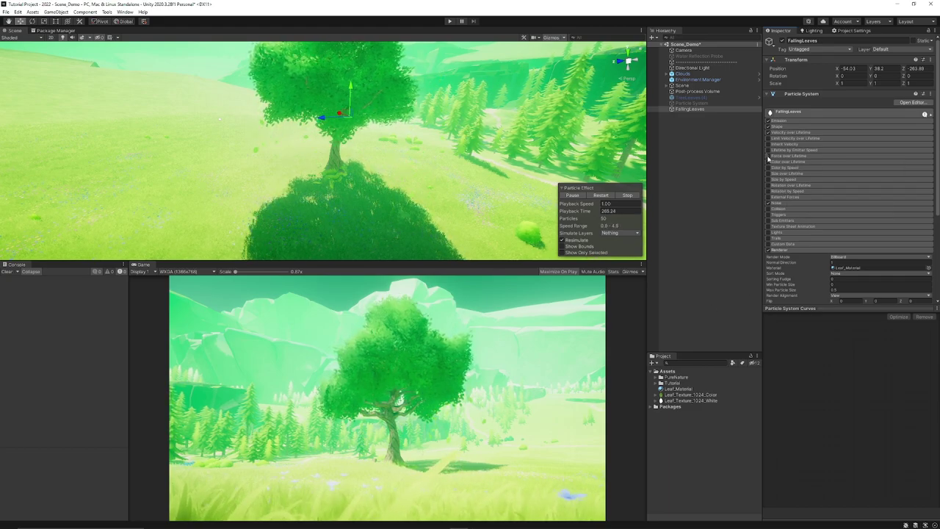
left_click(786, 156)
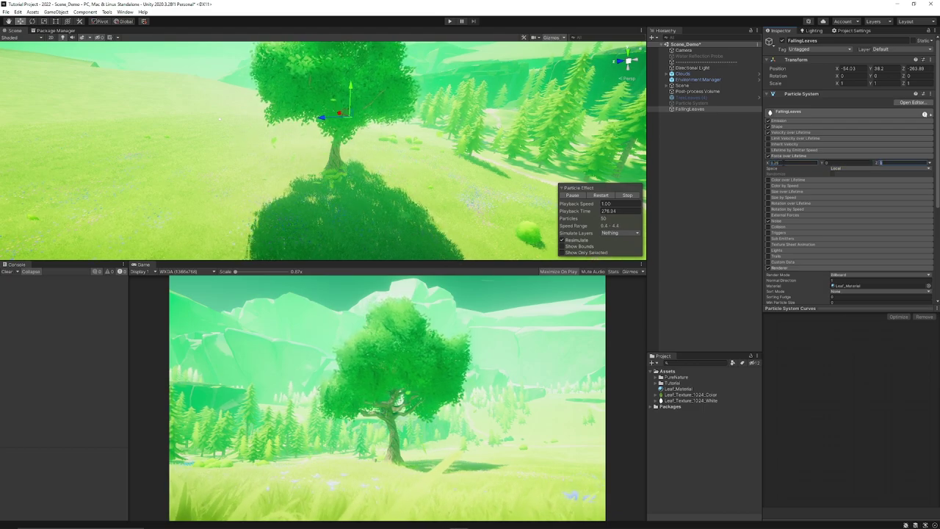
left_click_drag(219, 117, 304, 126, "alt")
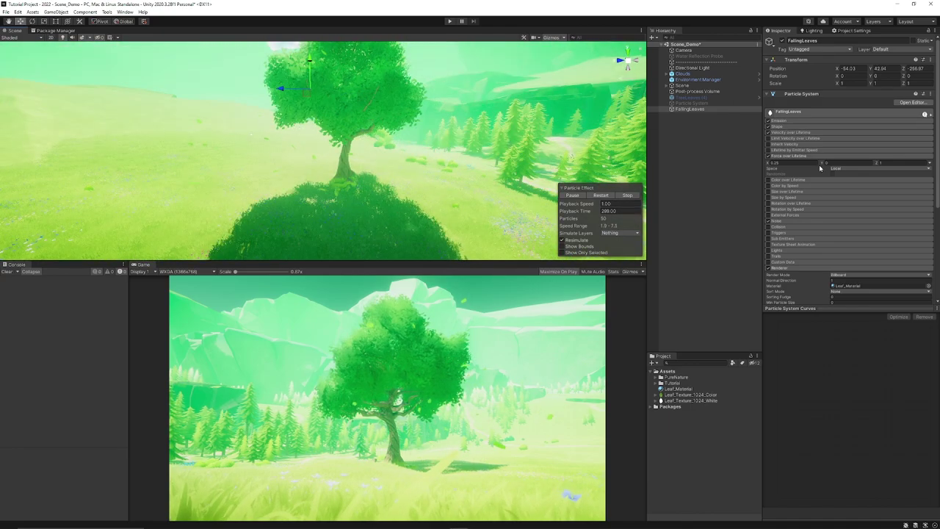
- Enable Color over Lifetime with a gradient whose start and end alpha keys are 0
left_click(784, 156)
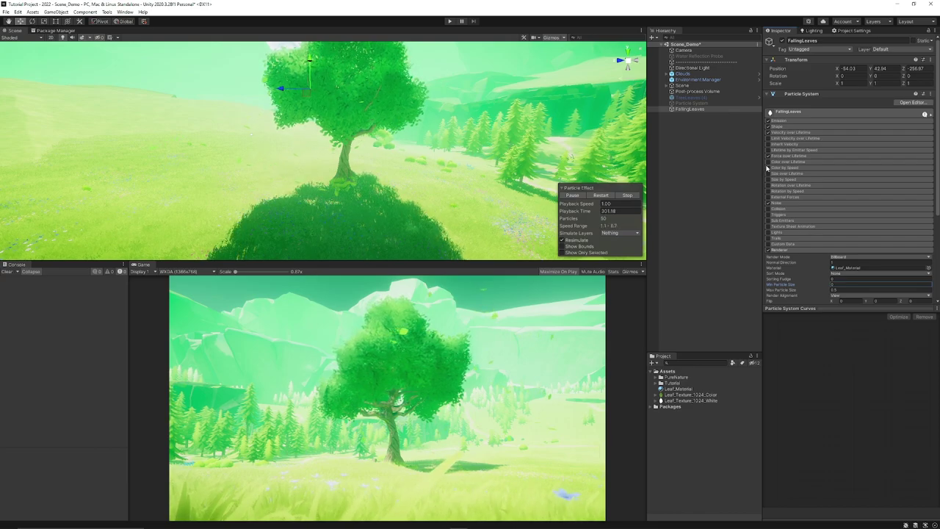
left_click(768, 161)
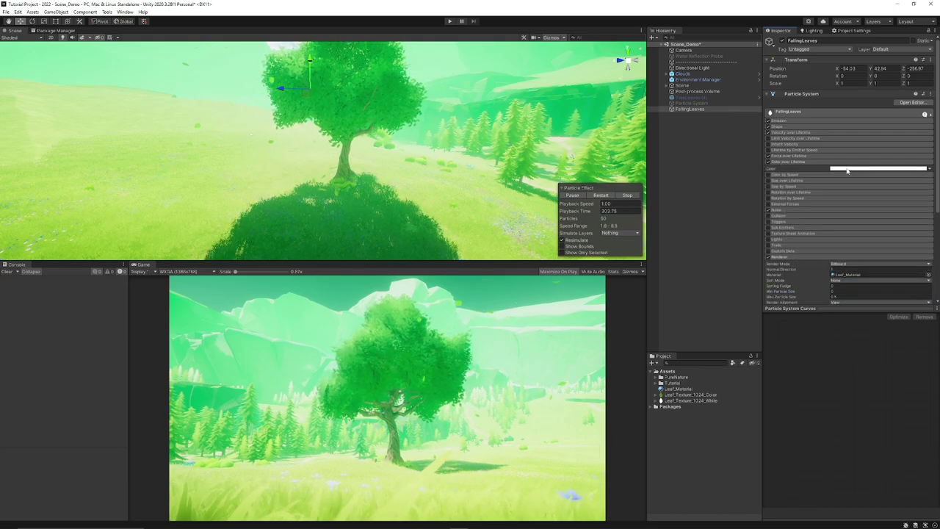
left_click(847, 169)
left_click(353, 188)
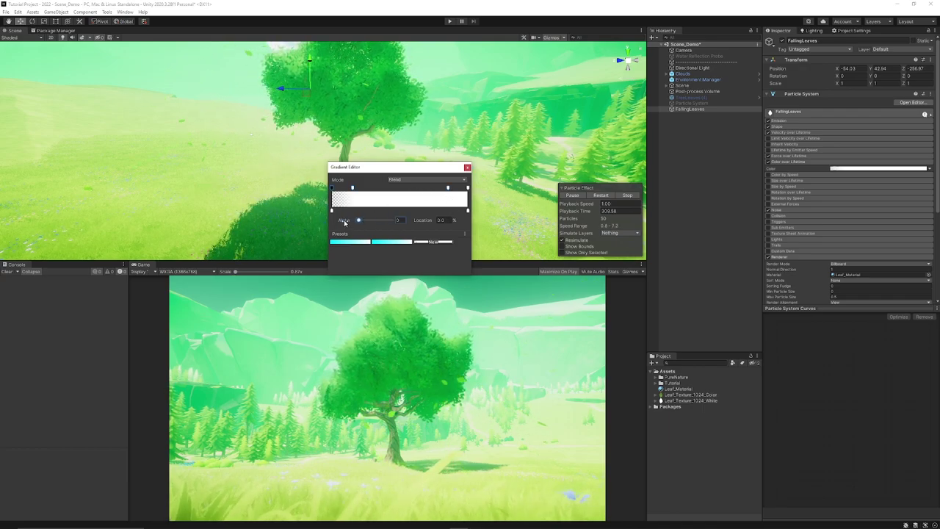
left_click(468, 188)
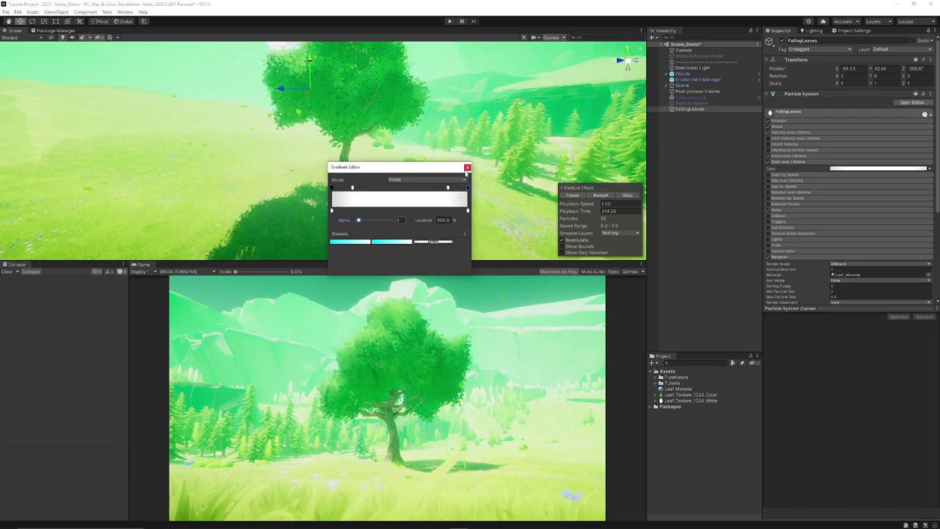
left_click(467, 167)
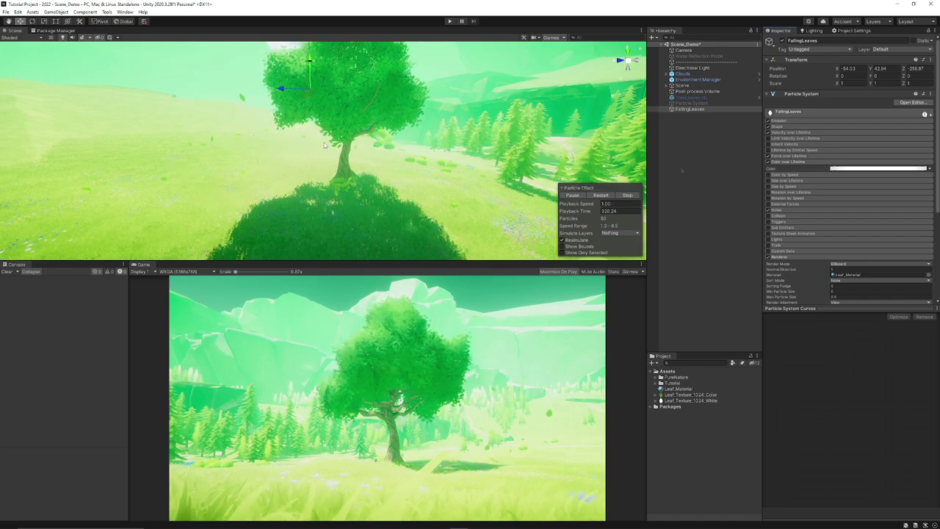
- Enable Rotation over Lifetime with separate axes, angular velocity 100 on X, Y and Z
left_click(789, 163)
left_click(777, 185)
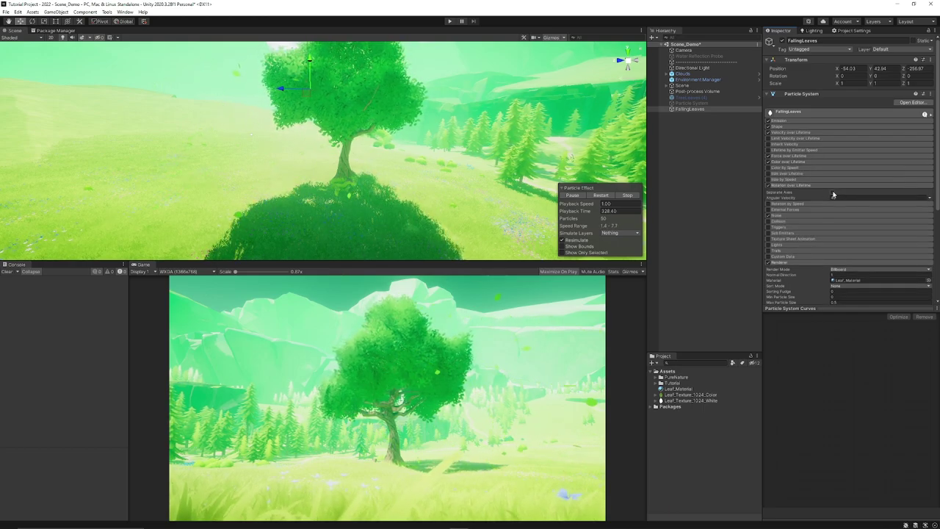
left_click(832, 193)
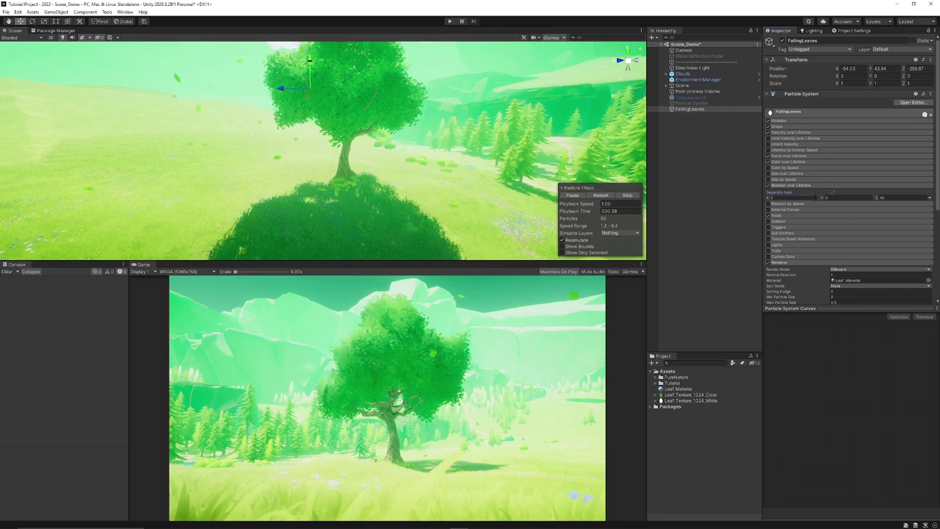
type("100")
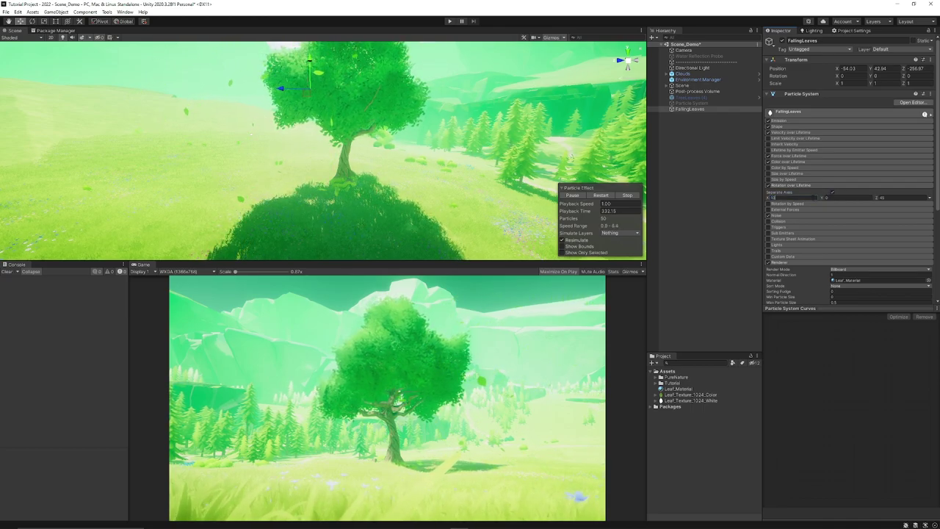
key("Tab")
type("100")
key("Tab")
type("100")
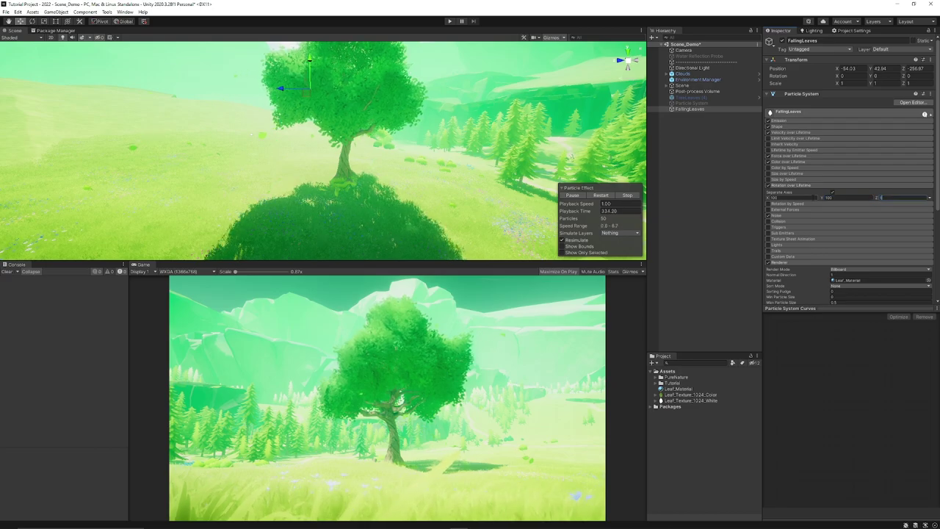
left_click(792, 186)
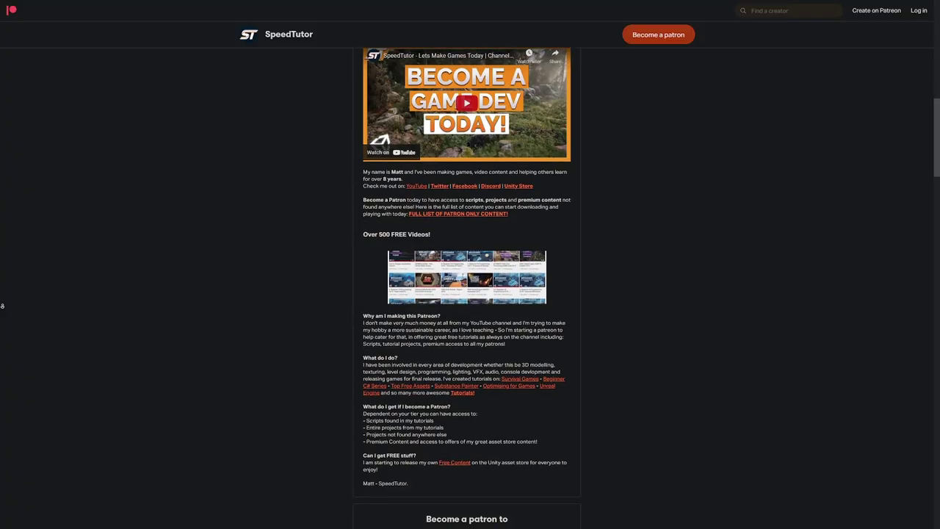
- Scroll down the SpeedTutor home page through its best-selling Unity assets
scroll(2, 306, "down", 4)
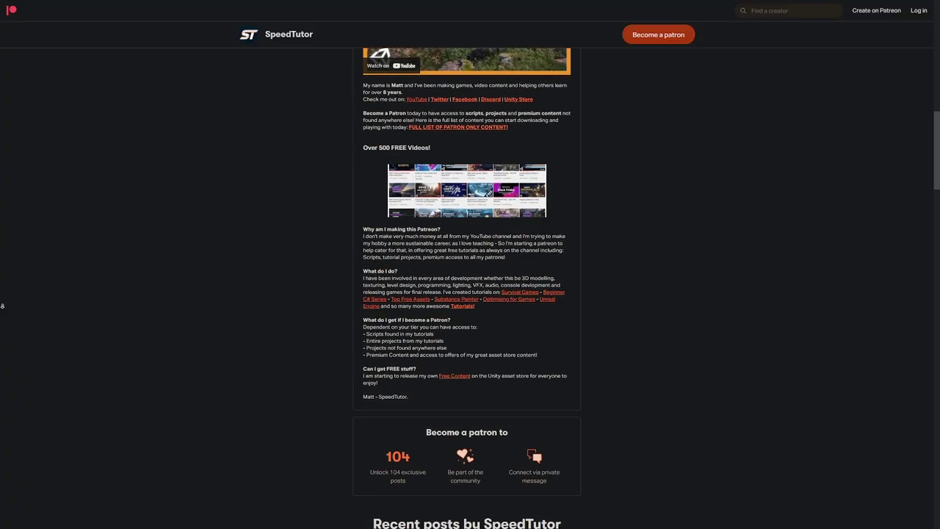
scroll(2, 306, "down", 5)
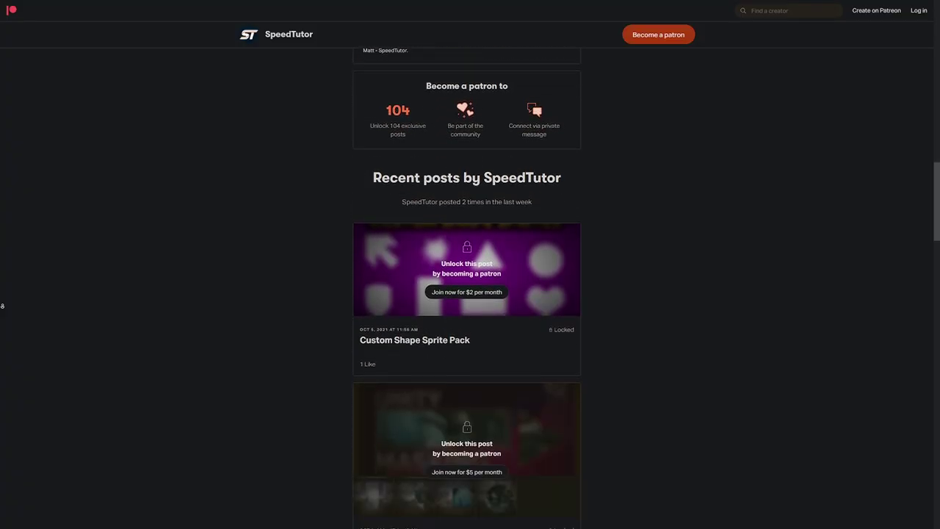
scroll(2, 306, "down", 5)
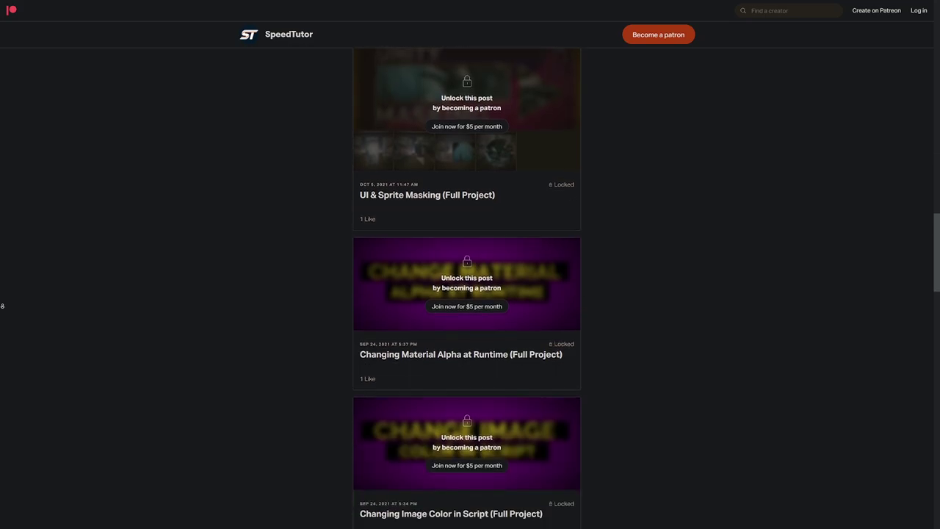
scroll(2, 306, "down", 4)
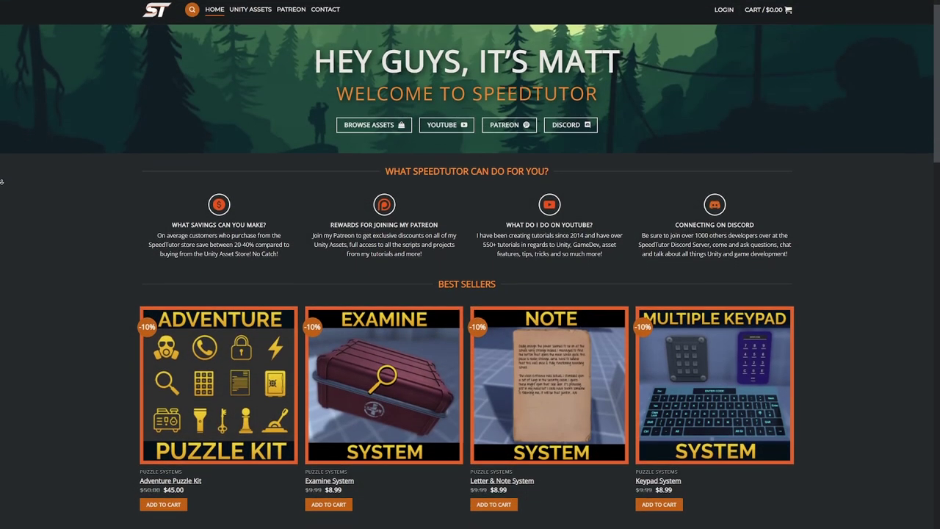
- Scroll past Best Sellers to the Safe Unlock, Padlock, Generator and Chess puzzle assets
scroll(2, 221, "down", 2)
scroll(3, 187, "down", 2)
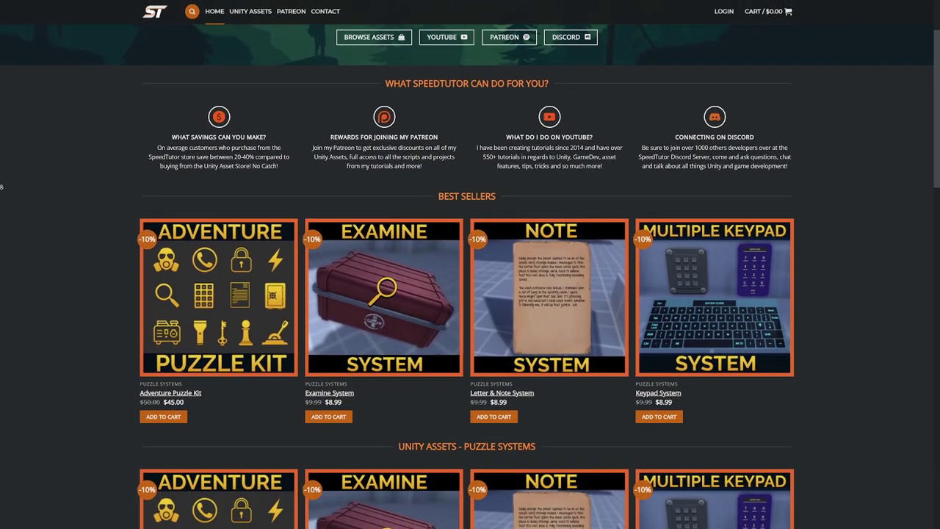
scroll(2, 187, "down", 2)
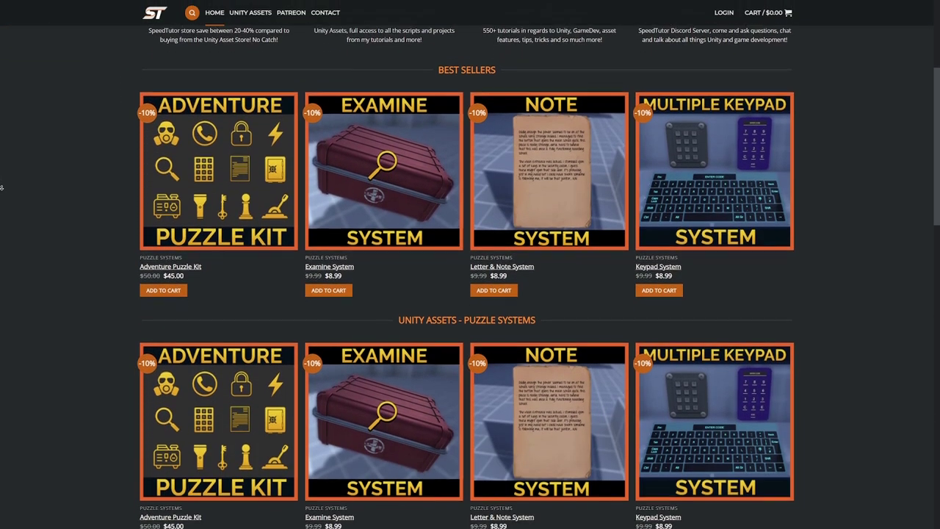
scroll(2, 188, "down", 2)
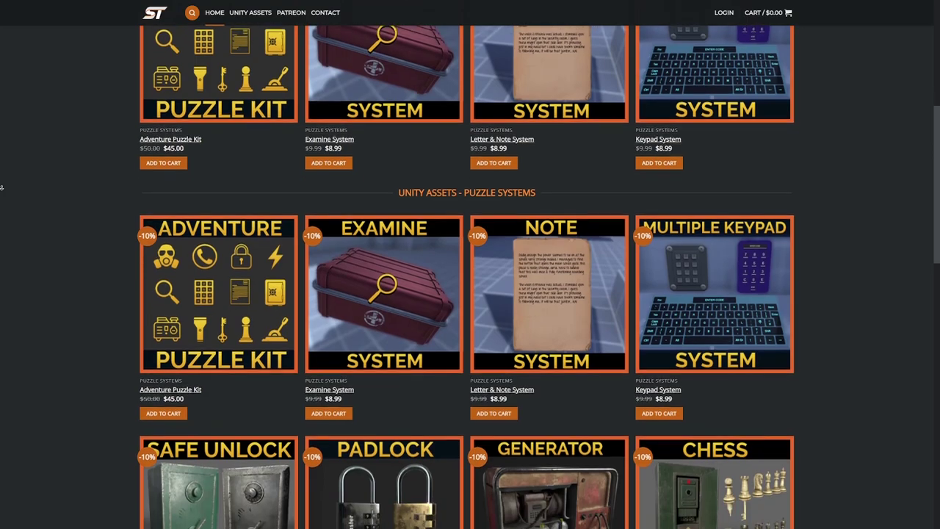